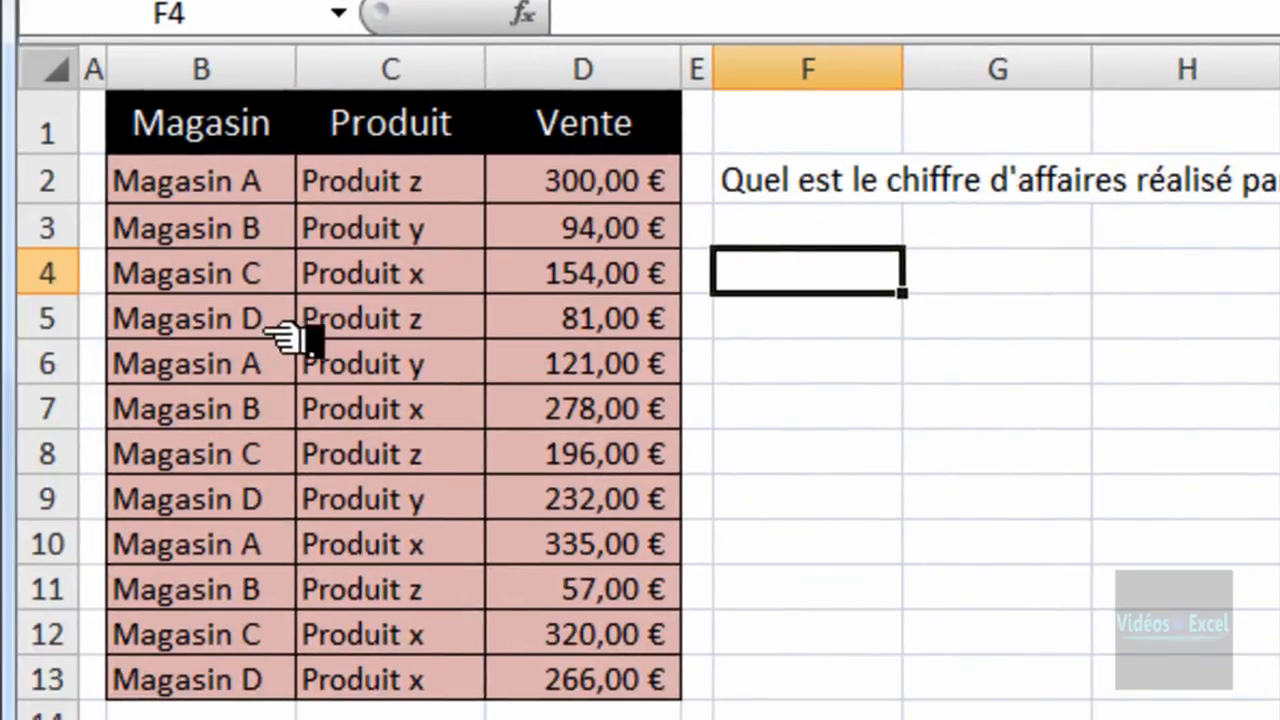
pyautogui.moveTo(181, 278); pyautogui.dragTo(135, 535)
pyautogui.moveTo(440, 275); pyautogui.dragTo(474, 530)
pyautogui.moveTo(625, 298); pyautogui.dragTo(600, 452)
# Start a SOMME formula in F4 with the parenthesized store condition (B2:B13=B5) followed by a multiplication sign
pyautogui.click(814, 286)
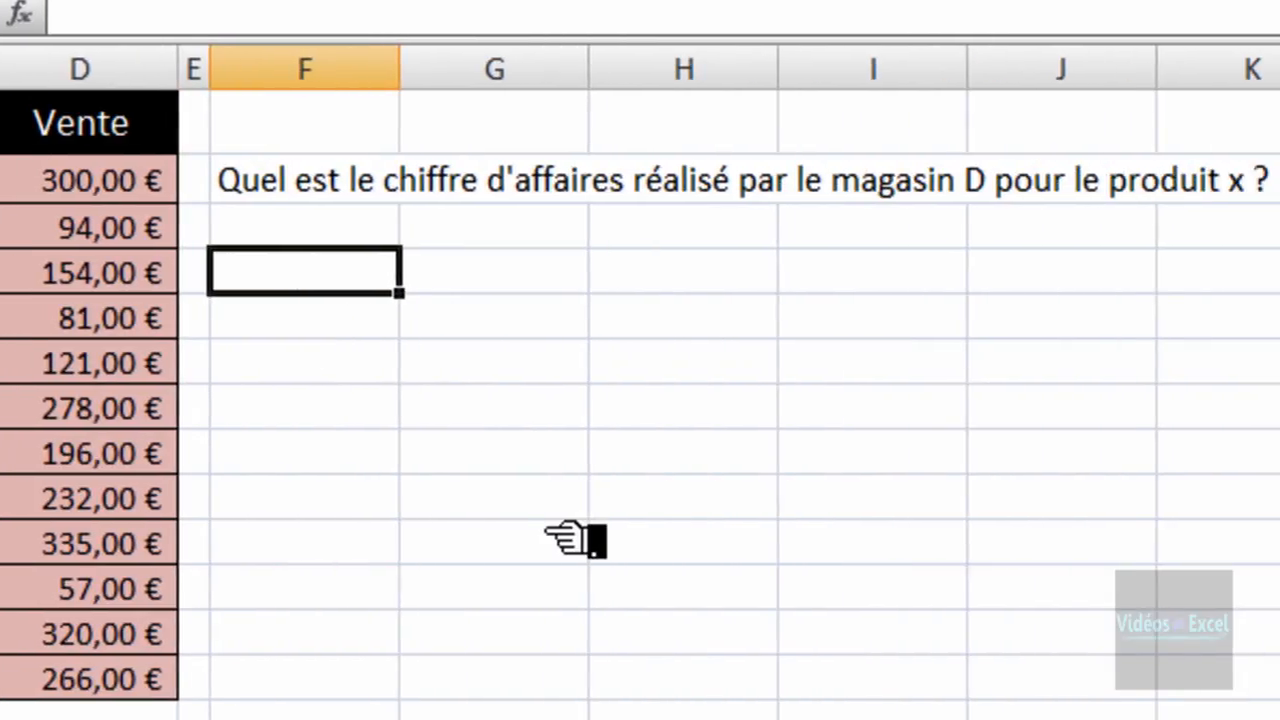
pyautogui.write('=somm')
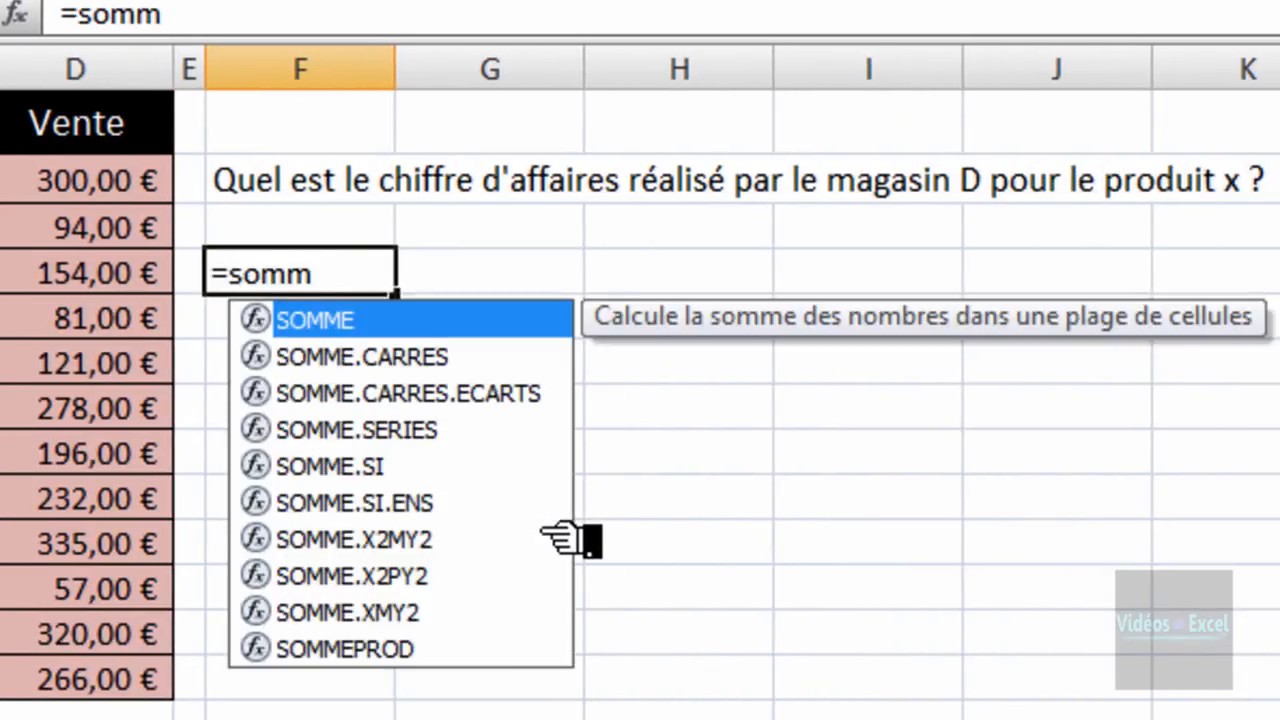
pyautogui.press('Tab')
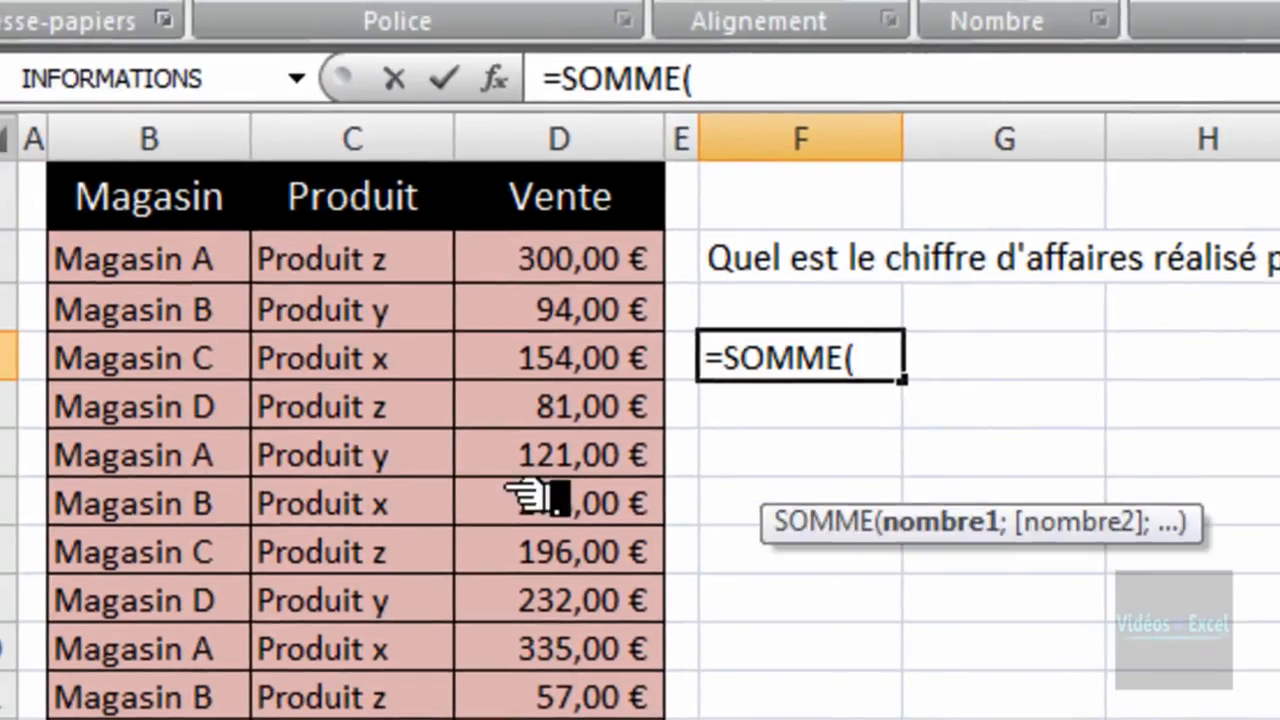
pyautogui.moveTo(143, 257); pyautogui.dragTo(160, 718)
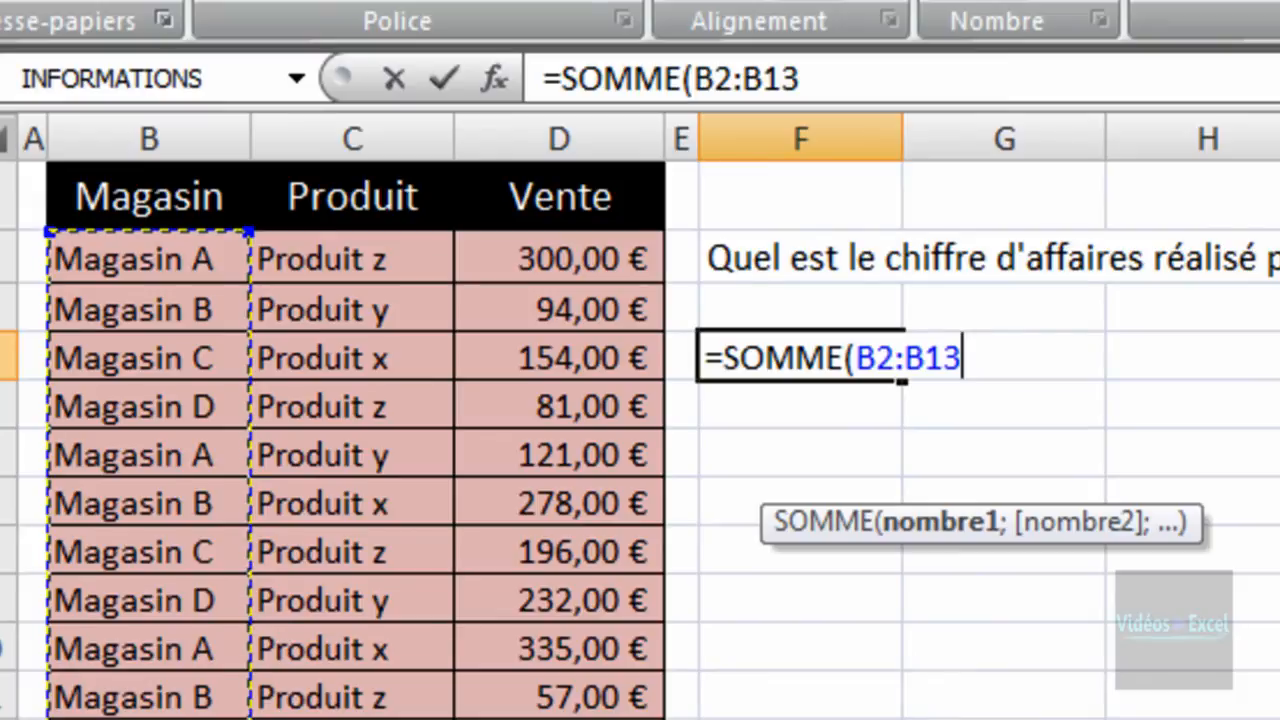
pyautogui.write('=')
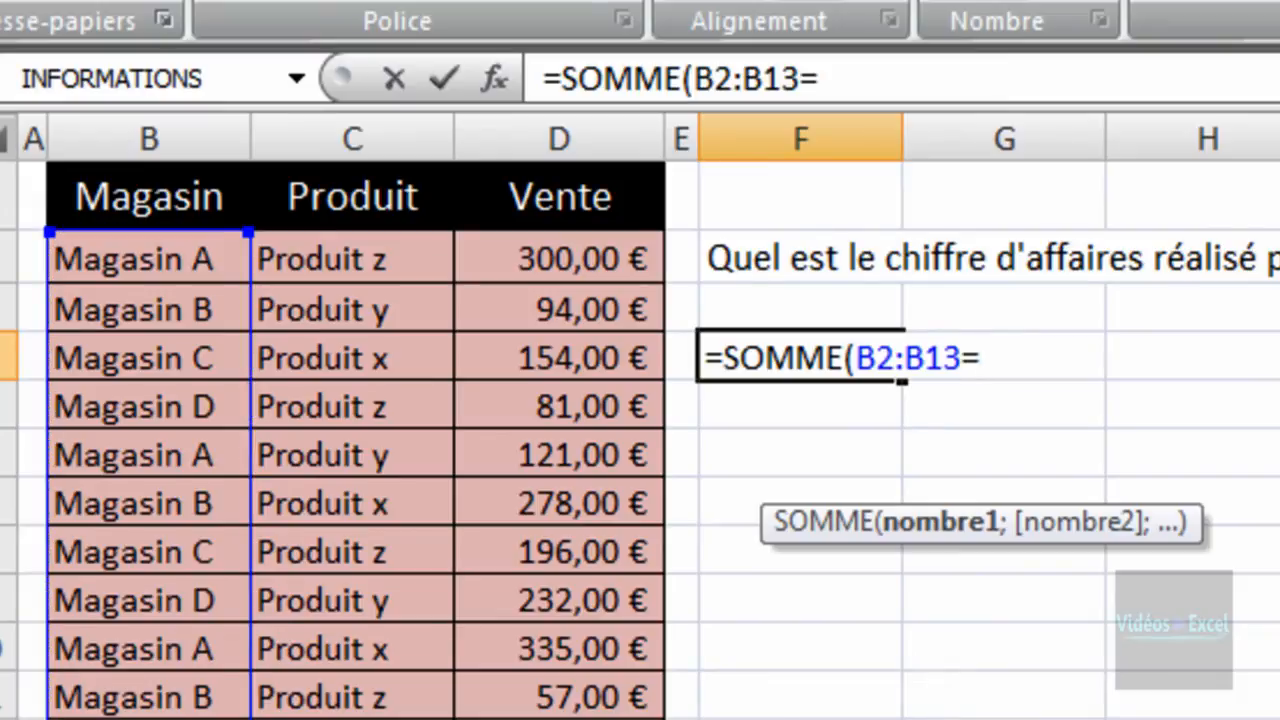
pyautogui.click(195, 418)
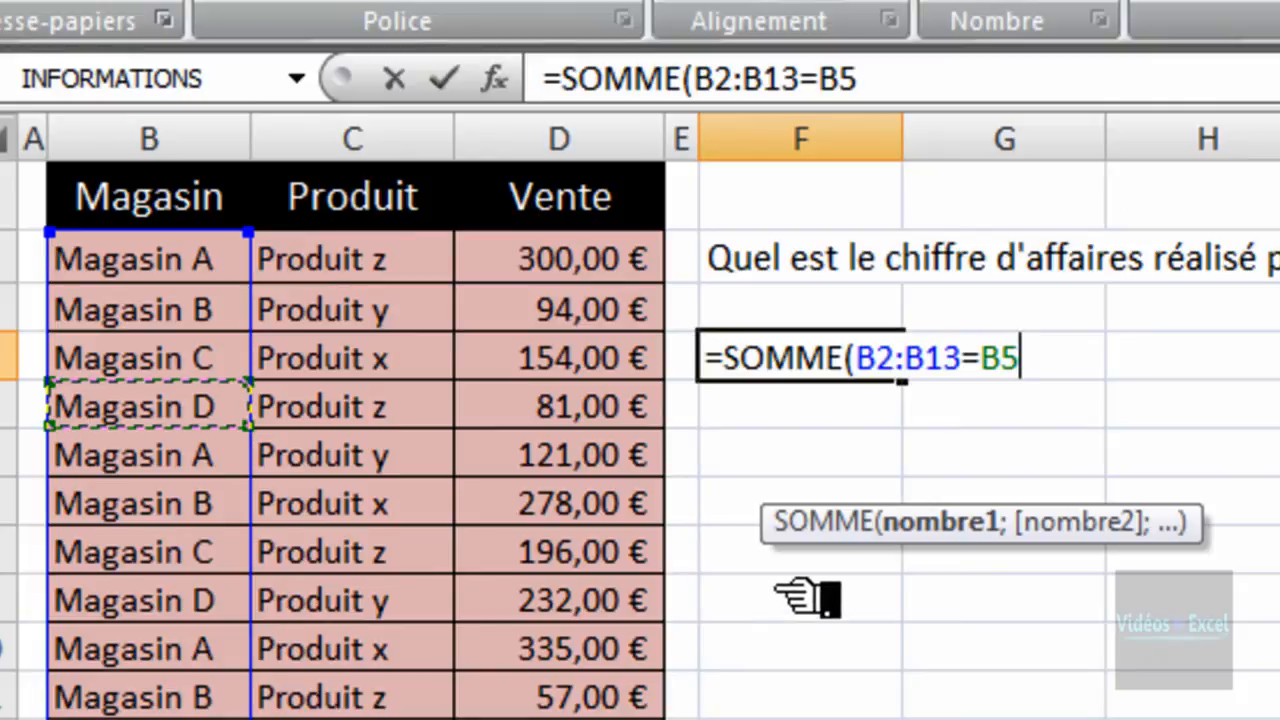
pyautogui.write(')*')
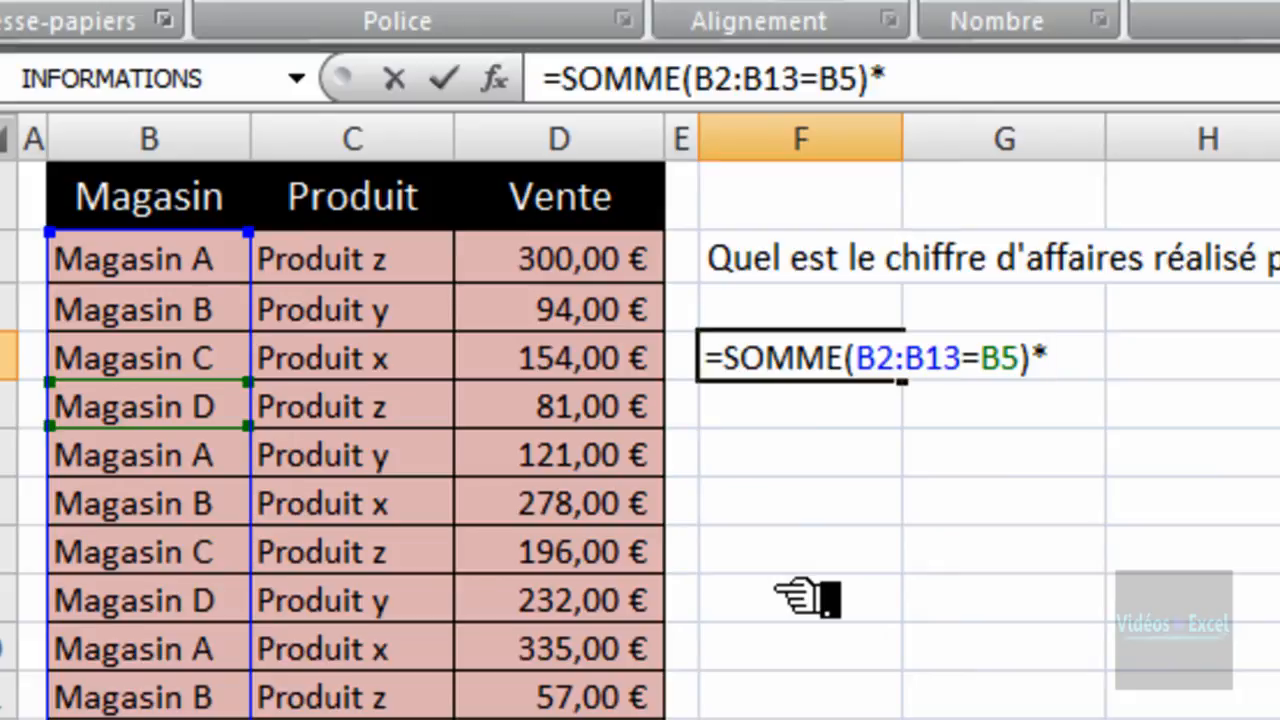
pyautogui.click(857, 358)
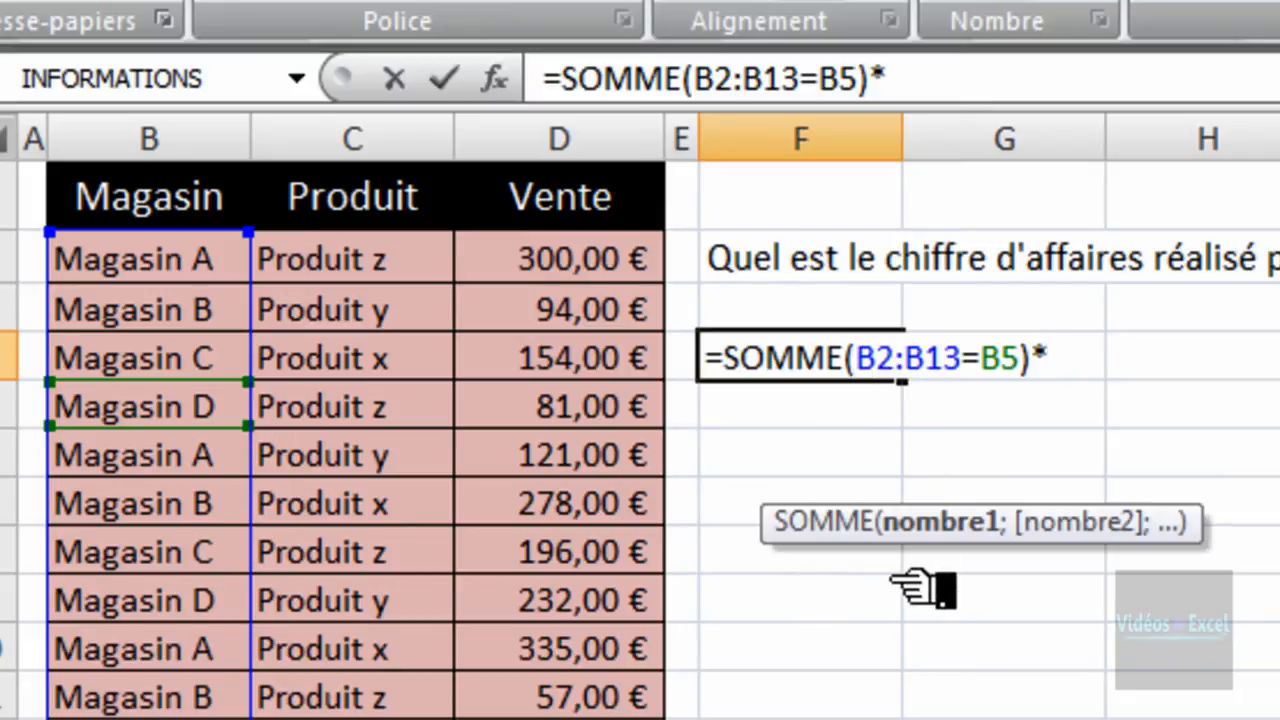
pyautogui.write('(')
pyautogui.click(1100, 372)
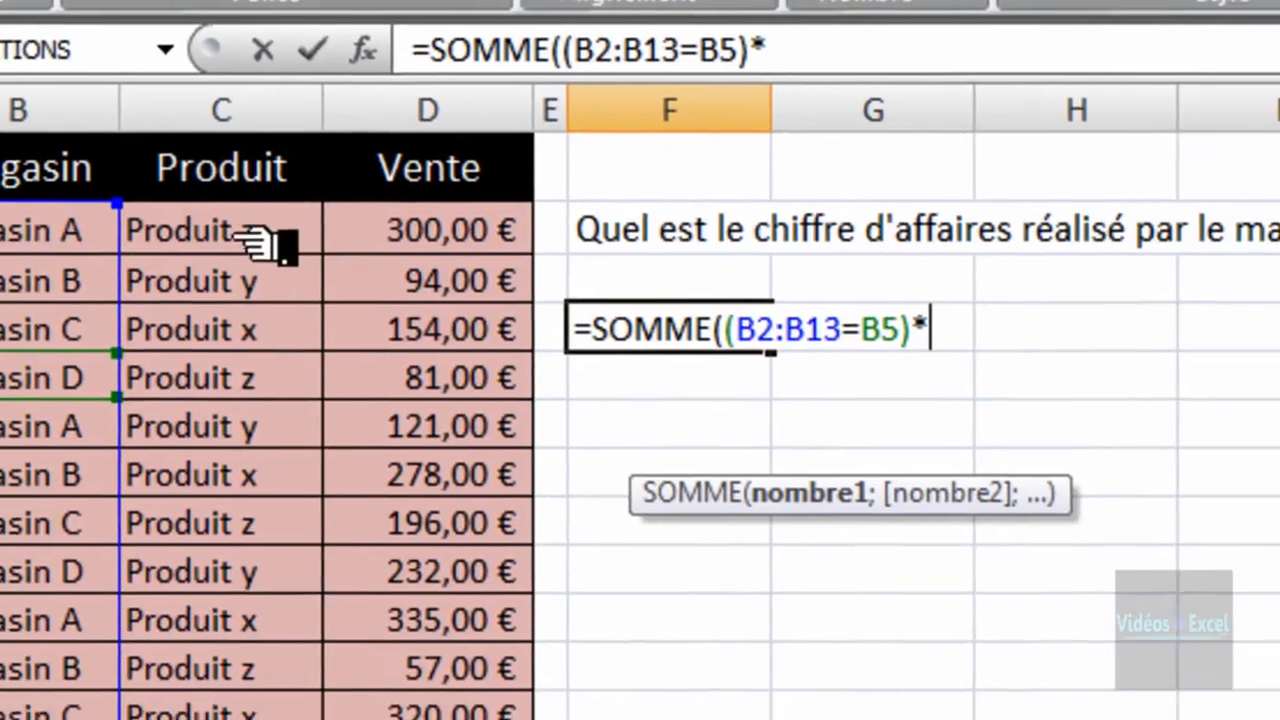
# Add the parenthesized product condition (C2:C13=C4) as the second factor of the SOMME formula
pyautogui.moveTo(255, 238); pyautogui.dragTo(250, 719)
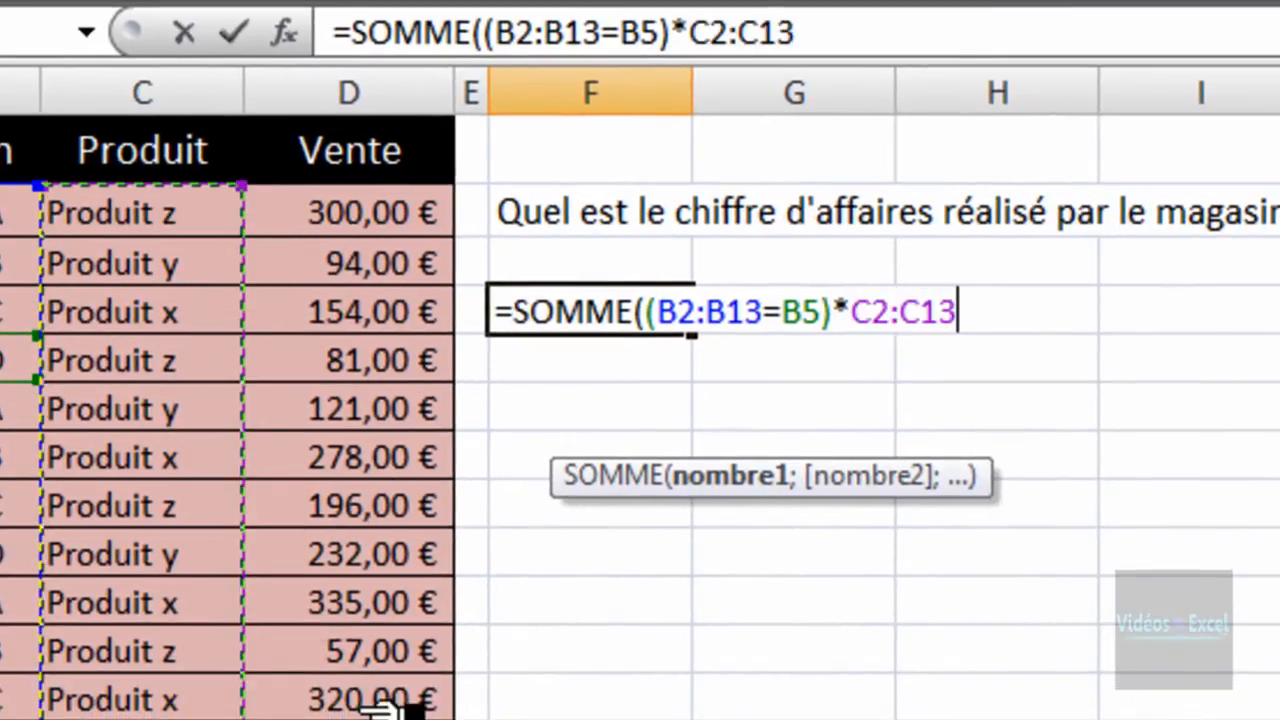
pyautogui.write('=')
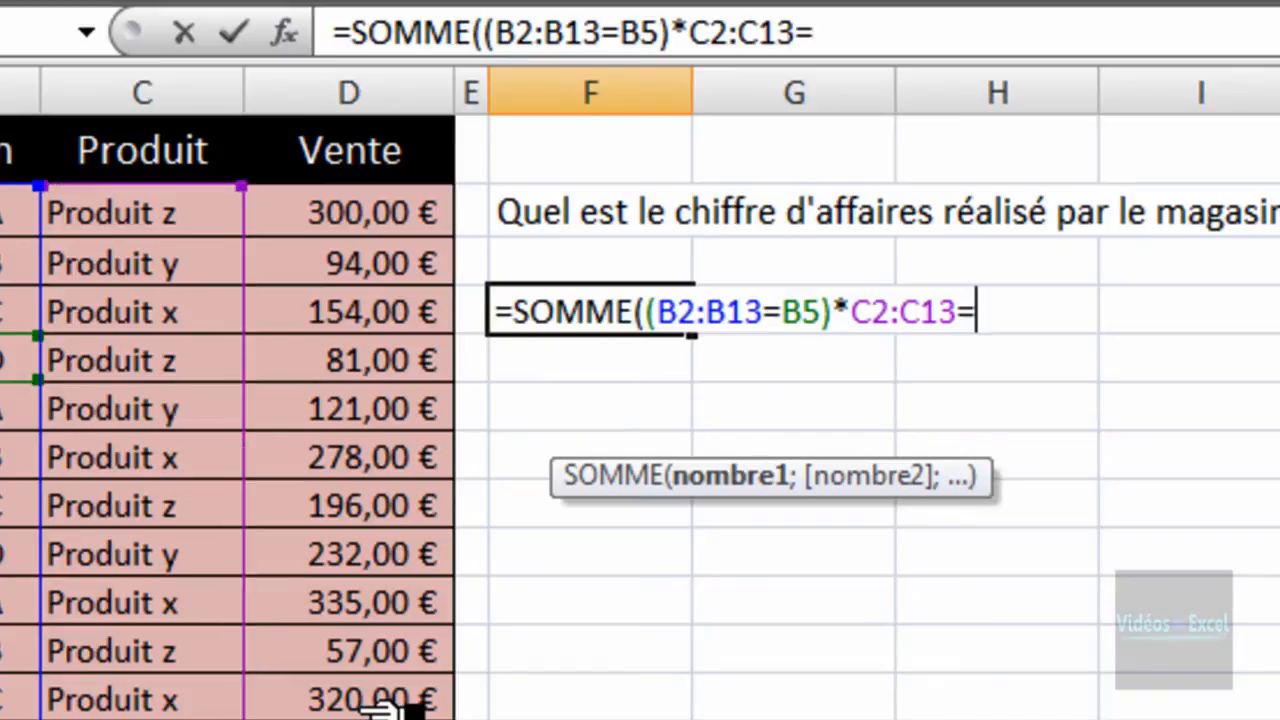
pyautogui.click(200, 315)
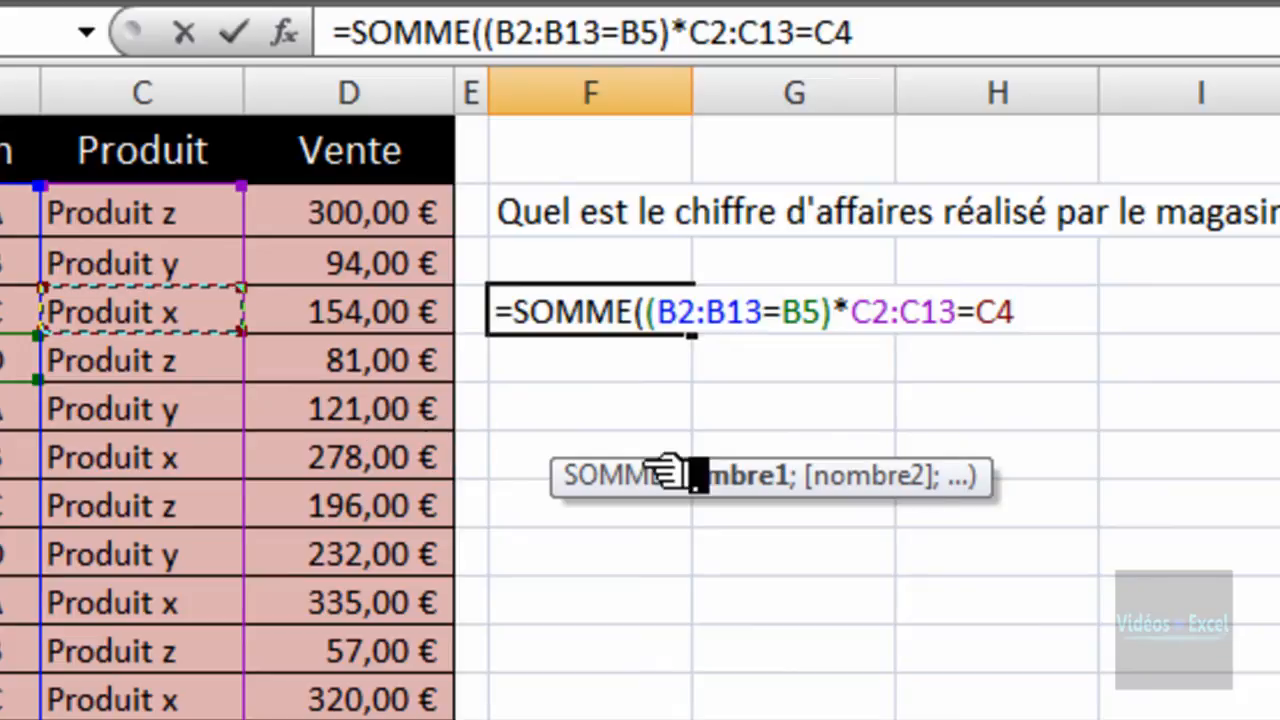
pyautogui.click(852, 312)
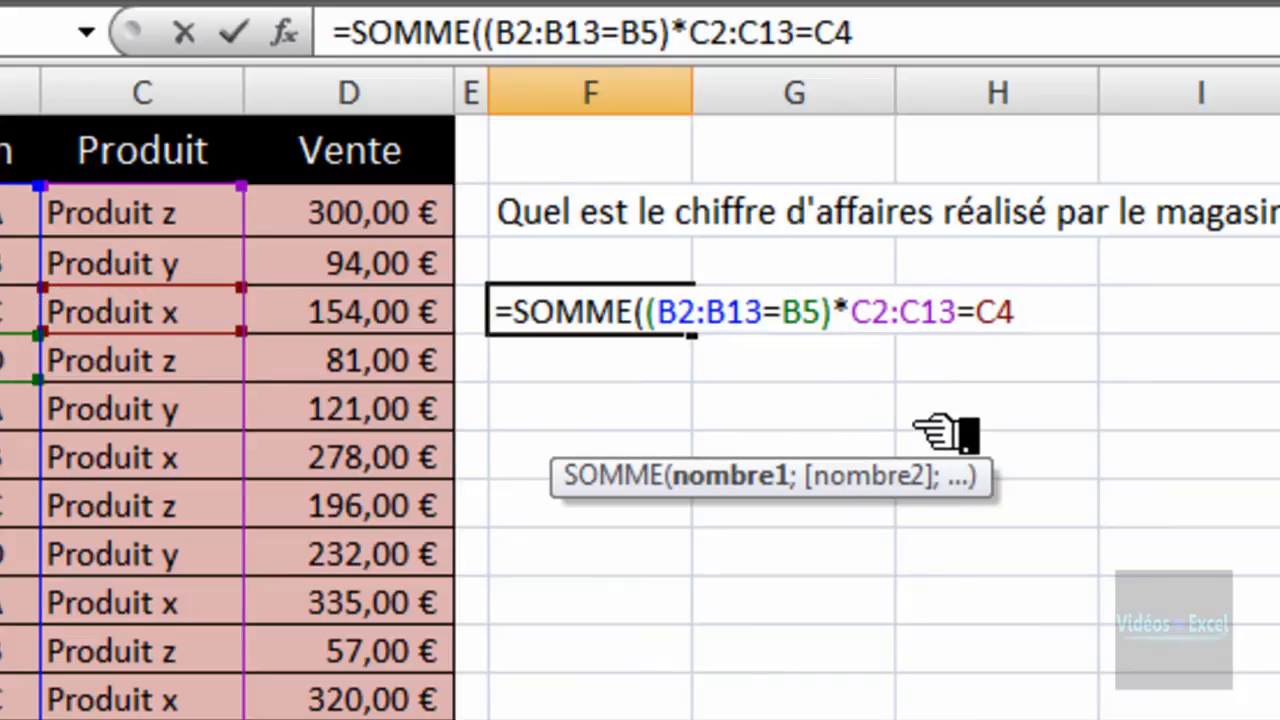
pyautogui.write('(')
pyautogui.click(1050, 325)
pyautogui.write('(')
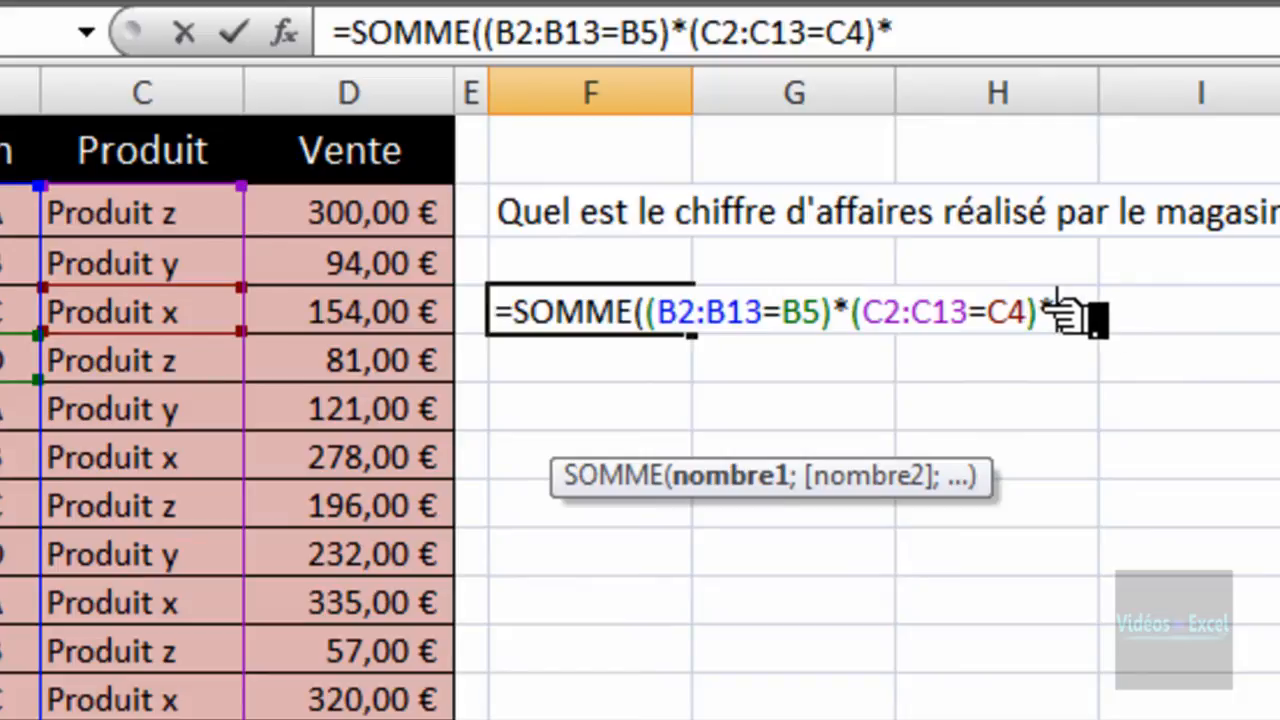
# Multiply the two conditions by the sales range D2:D13 and close the SOMME parenthesis
pyautogui.write('*')
pyautogui.moveTo(423, 209); pyautogui.dragTo(405, 719)
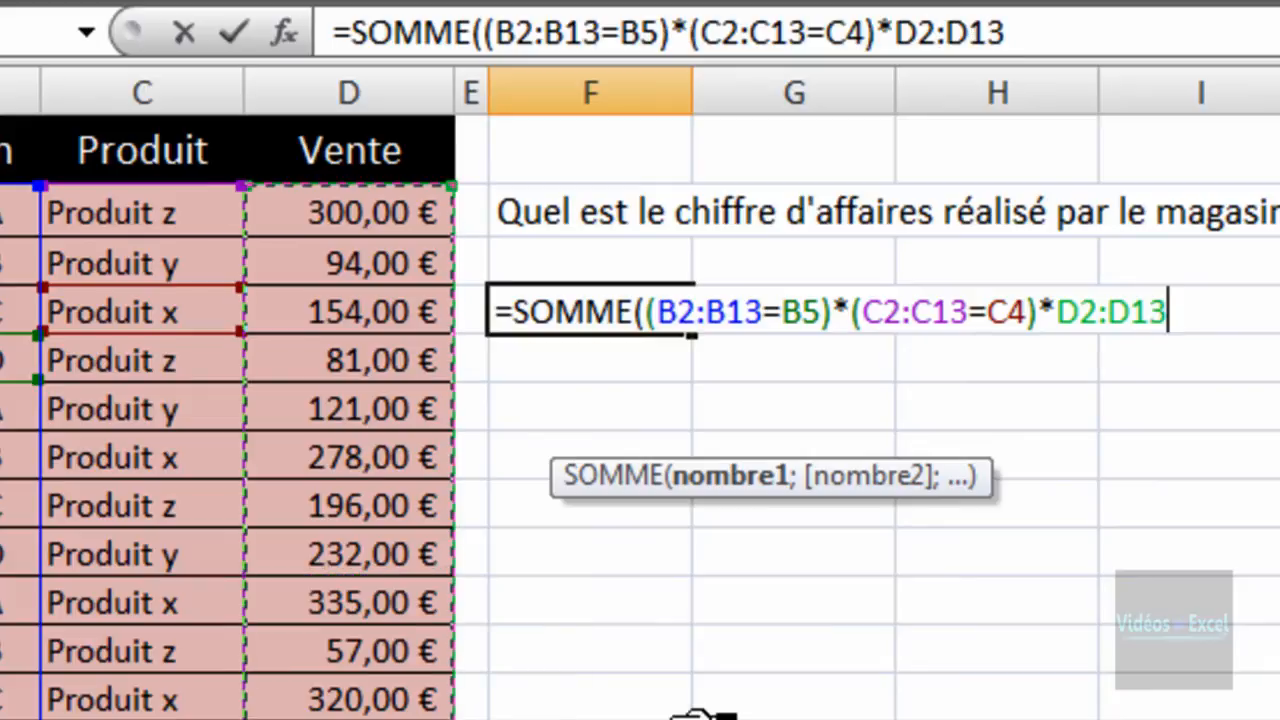
pyautogui.write(')')
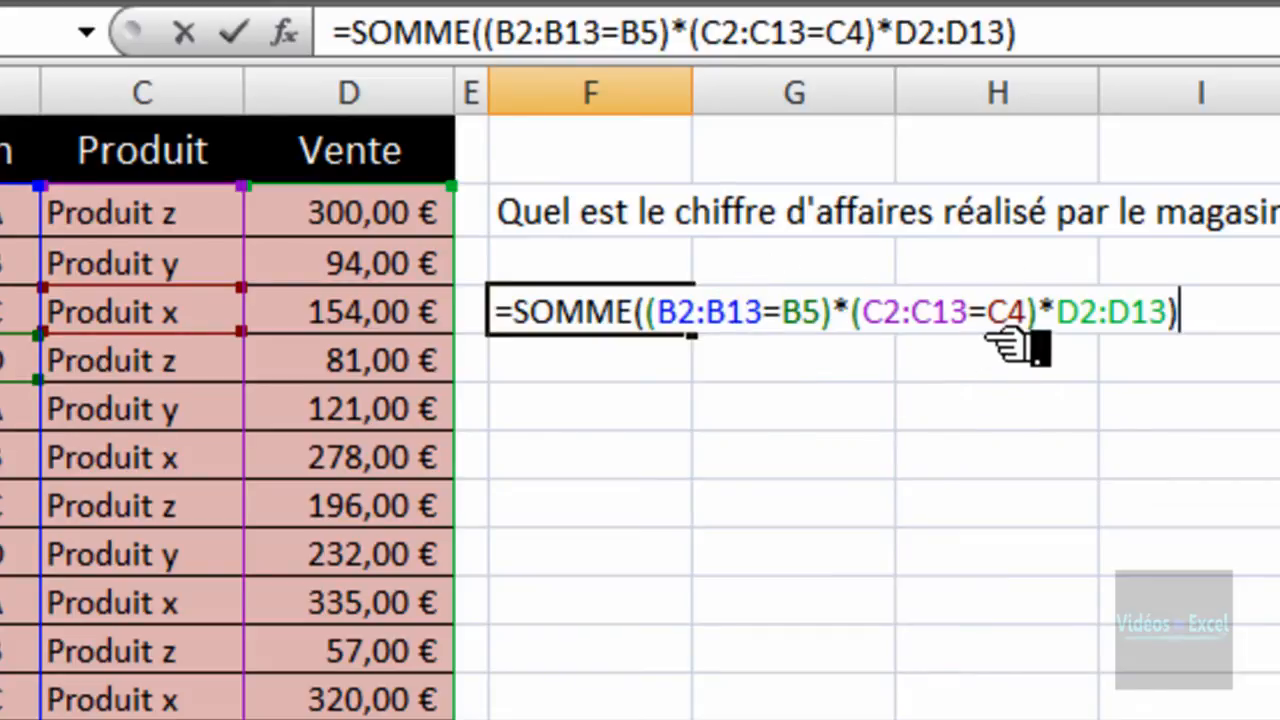
# Evaluate the (B2:B13=B5) part of the formula in place to inspect its values, and restore the original expression
pyautogui.moveTo(652, 312); pyautogui.dragTo(838, 312)
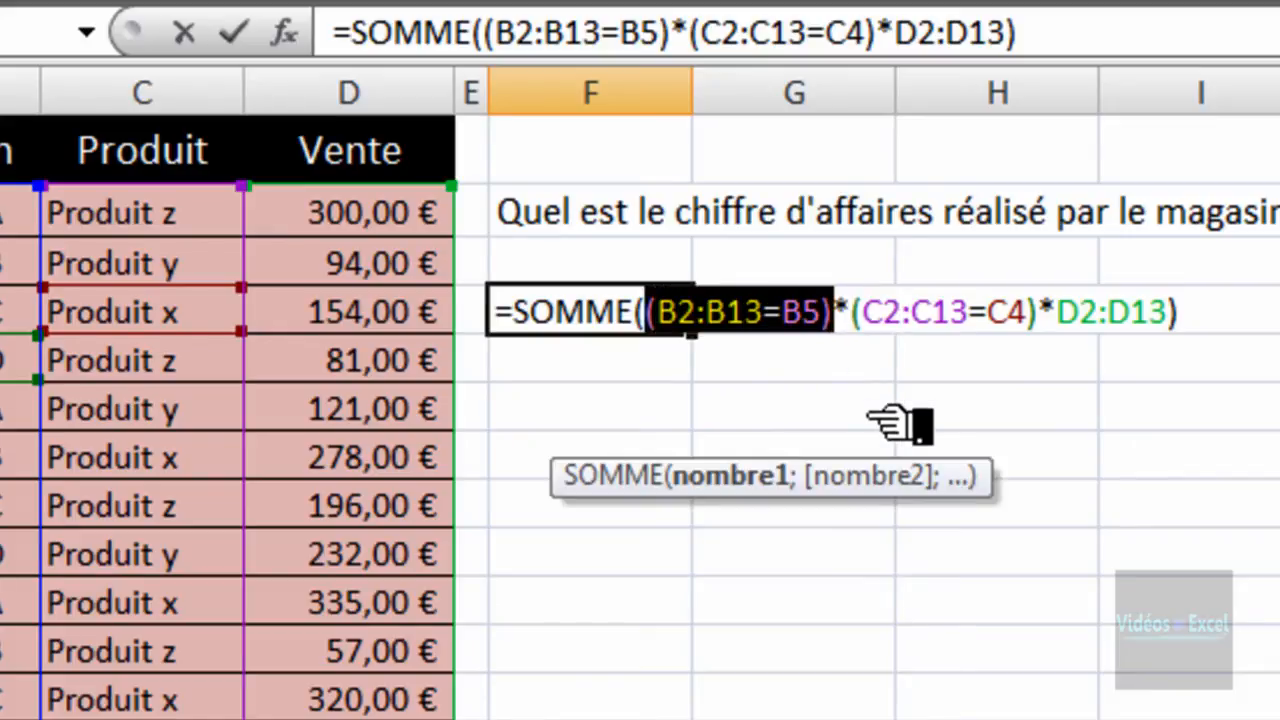
pyautogui.press('F9')
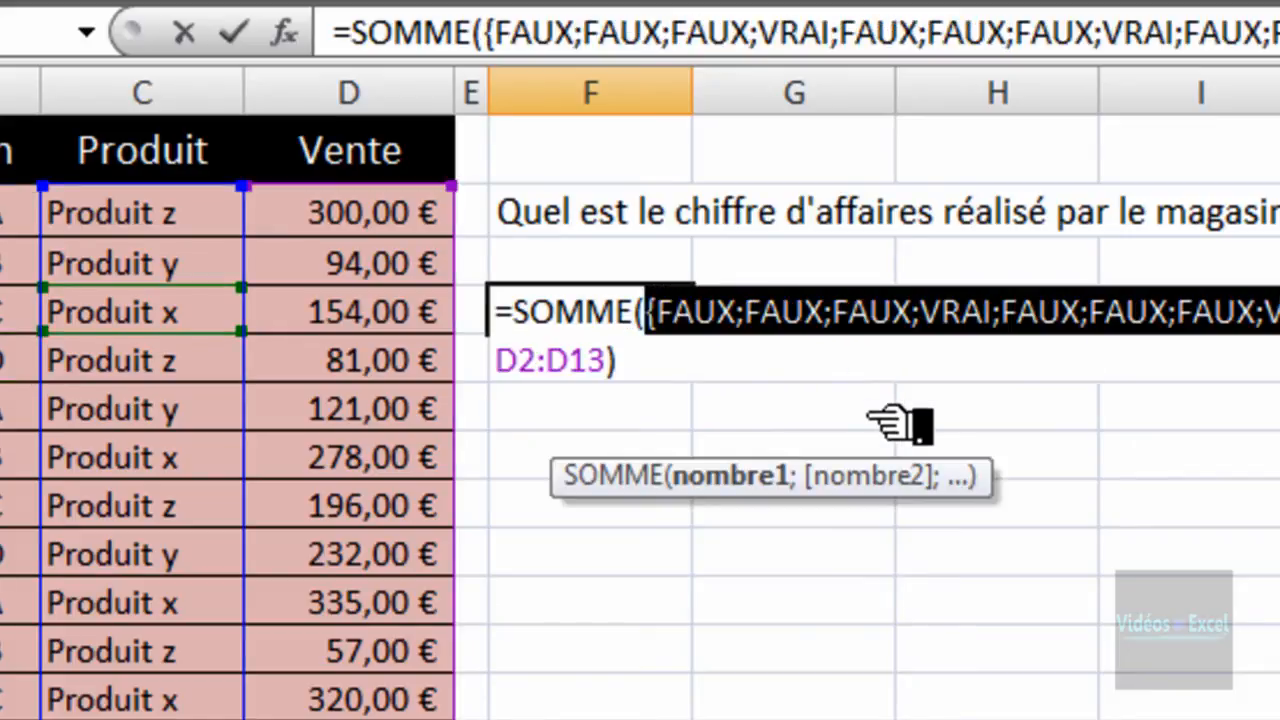
pyautogui.hotkey('ctrl', 'z')
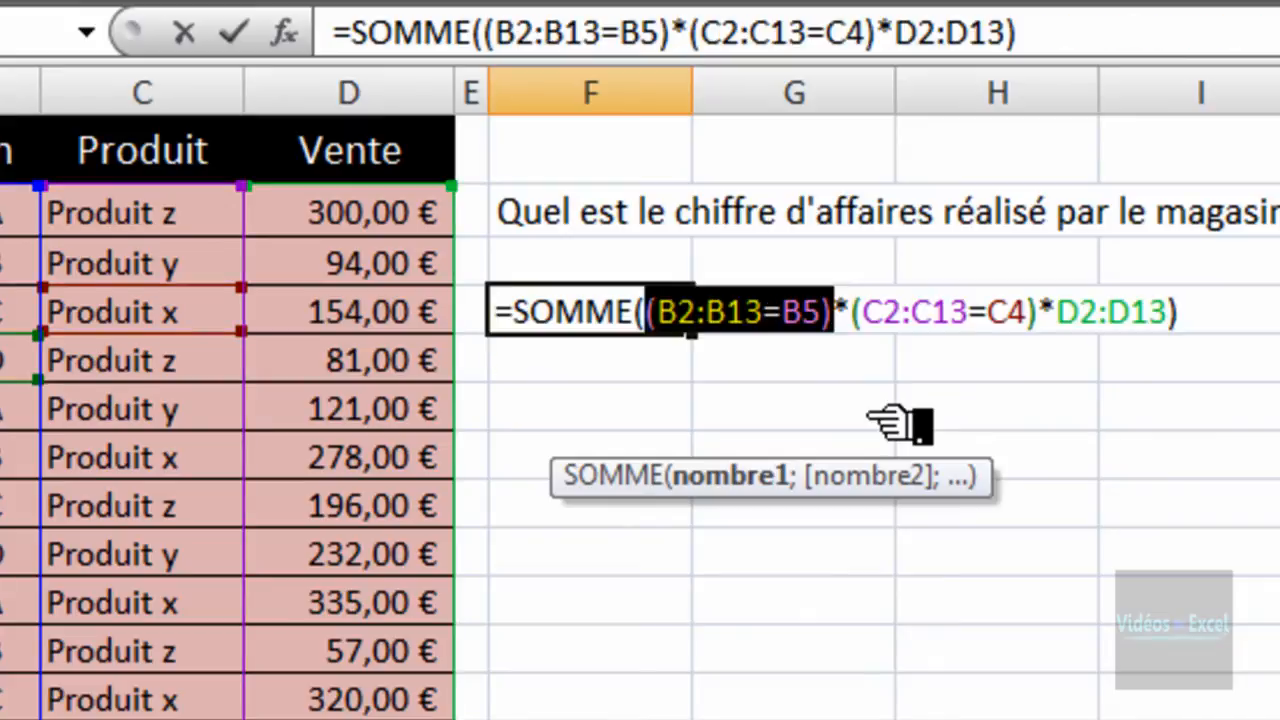
# Validate the SOMME formula in F4 as an array formula
pyautogui.click(815, 318)
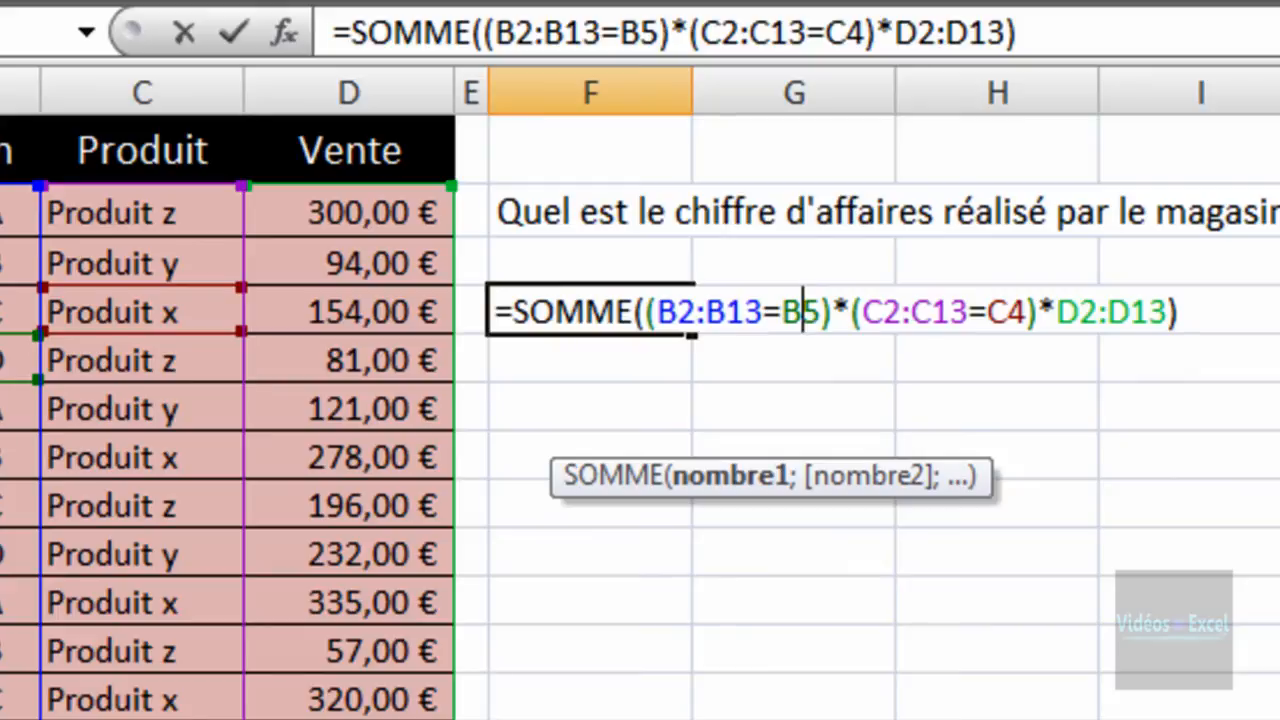
pyautogui.hotkey('ctrl', 'shift', 'Return')
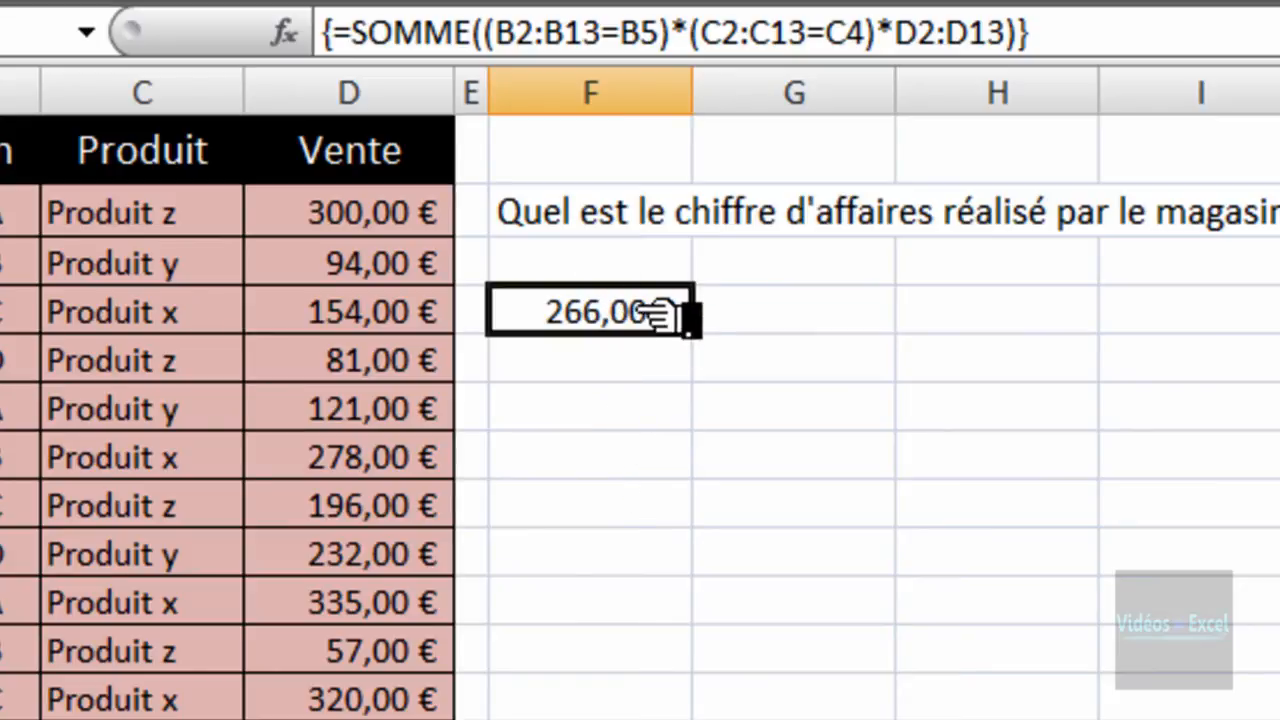
pyautogui.click(655, 405)
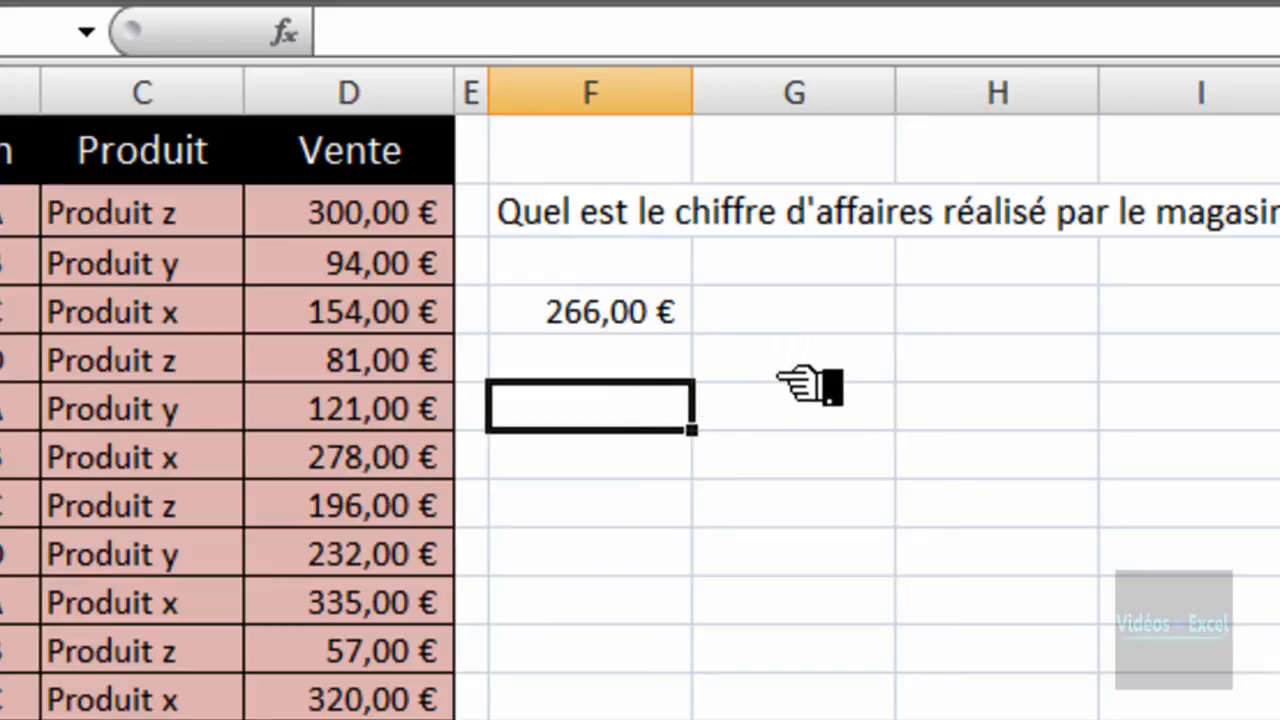
# Copy the argument (B2:B13=B5)*(C2:C13=C4)*D2:D13 from the F4 formula and revalidate it as an array formula
pyautogui.press('Up')
pyautogui.press('Up')
pyautogui.press('F2')
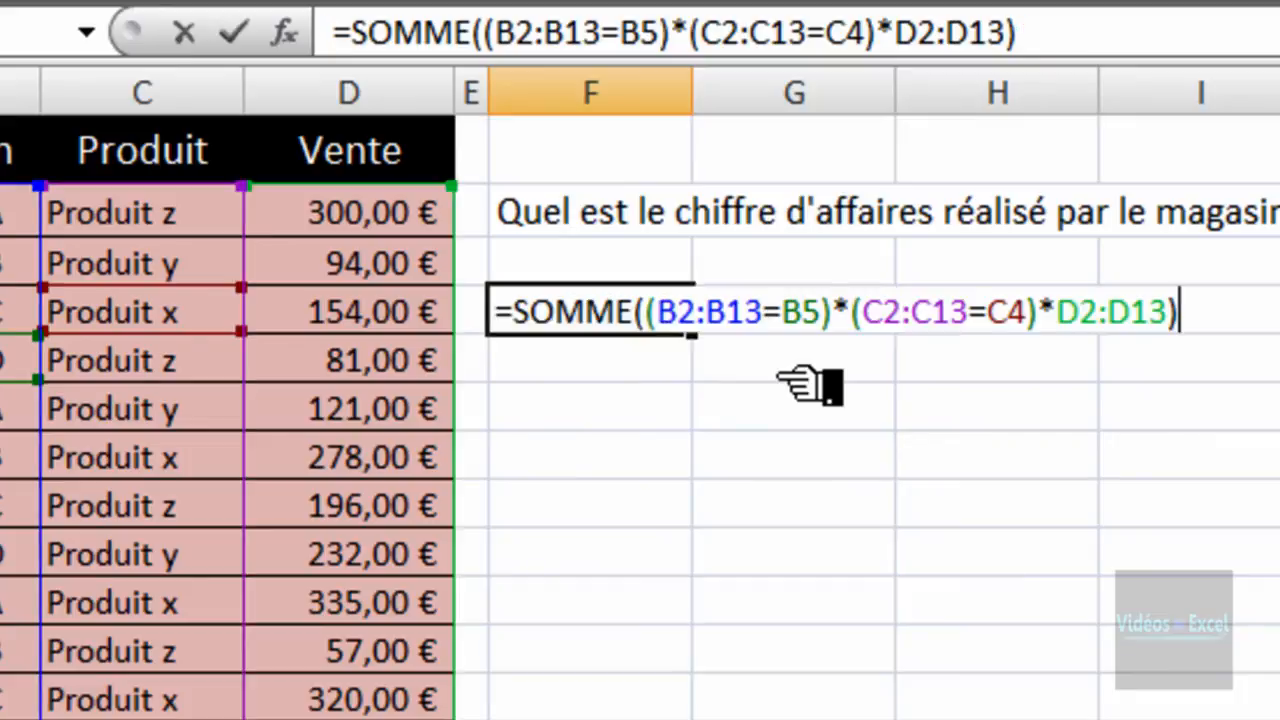
pyautogui.hotkey('shift', 'Left')
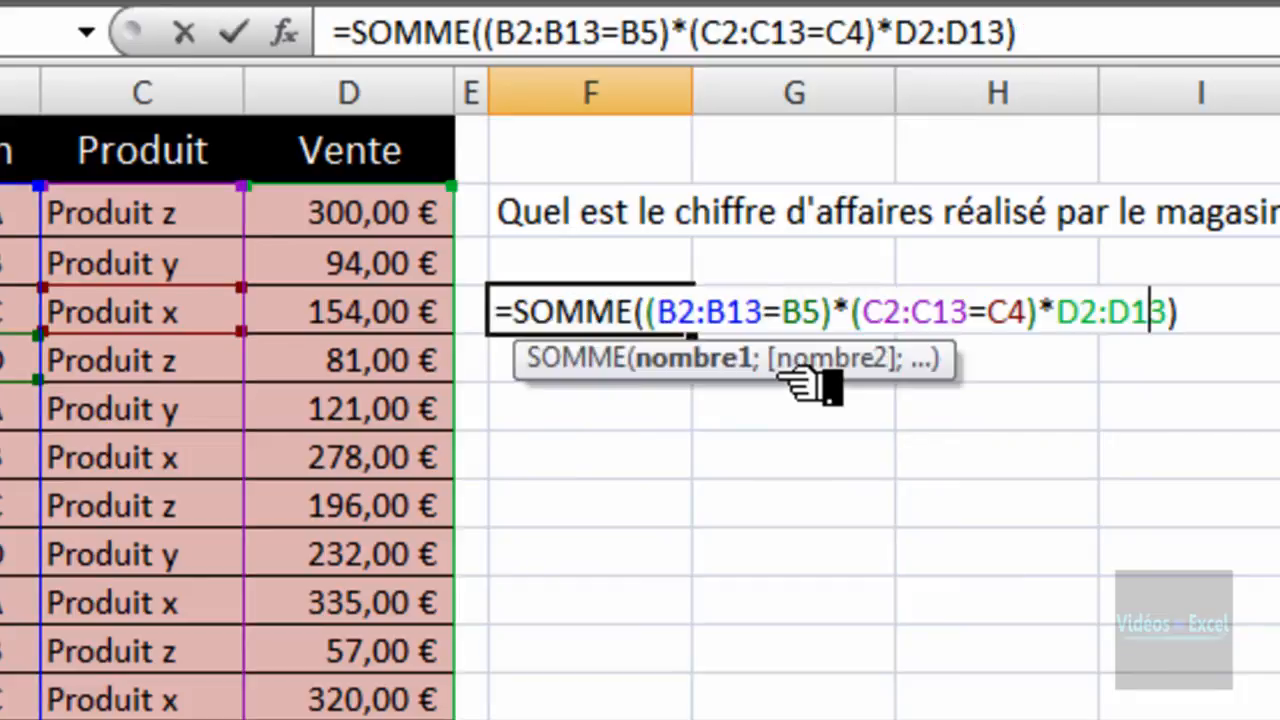
pyautogui.hotkey('shift', 'Left')
pyautogui.hotkey('shift', 'Left')
pyautogui.hotkey('shift', 'Left')
pyautogui.hotkey('shift', 'Left')
pyautogui.hotkey('shift', 'Left')
pyautogui.hotkey('shift', 'Left')
pyautogui.hotkey('shift', 'Left')
pyautogui.hotkey('shift', 'Left')
pyautogui.hotkey('shift', 'Left')
pyautogui.hotkey('shift', 'Left')
pyautogui.hotkey('shift', 'Left')
pyautogui.hotkey('shift', 'Left')
pyautogui.hotkey('shift', 'Left')
pyautogui.hotkey('shift', 'Left')
pyautogui.hotkey('shift', 'Left')
pyautogui.hotkey('shift', 'Left')
pyautogui.hotkey('shift', 'Left')
pyautogui.hotkey('shift', 'Left')
pyautogui.hotkey('shift', 'Left')
pyautogui.hotkey('shift', 'Left')
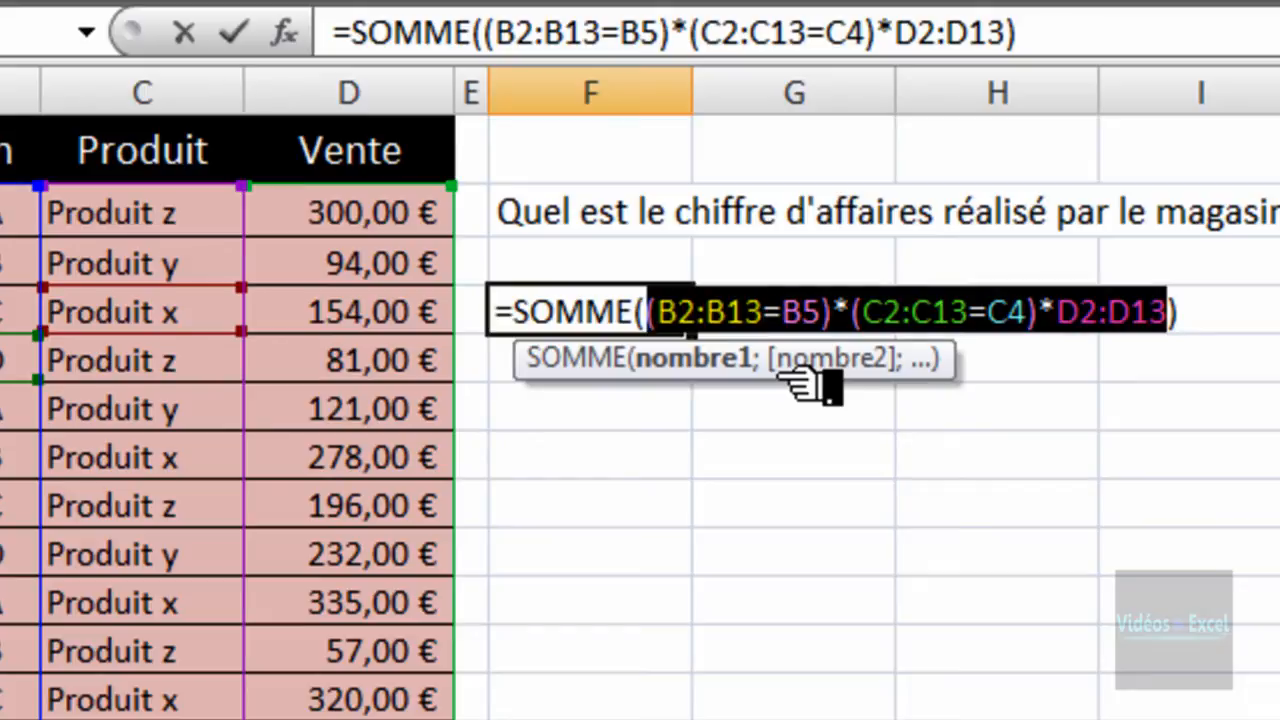
pyautogui.hotkey('ctrl', 'shift', 'Return')
# Enter =SOMMEPROD((B2:B13=B5)*(C2:C13=C4)*D2:D13) in F6 as a regular formula, reusing the copied argument
pyautogui.press('Down')
pyautogui.press('Down')
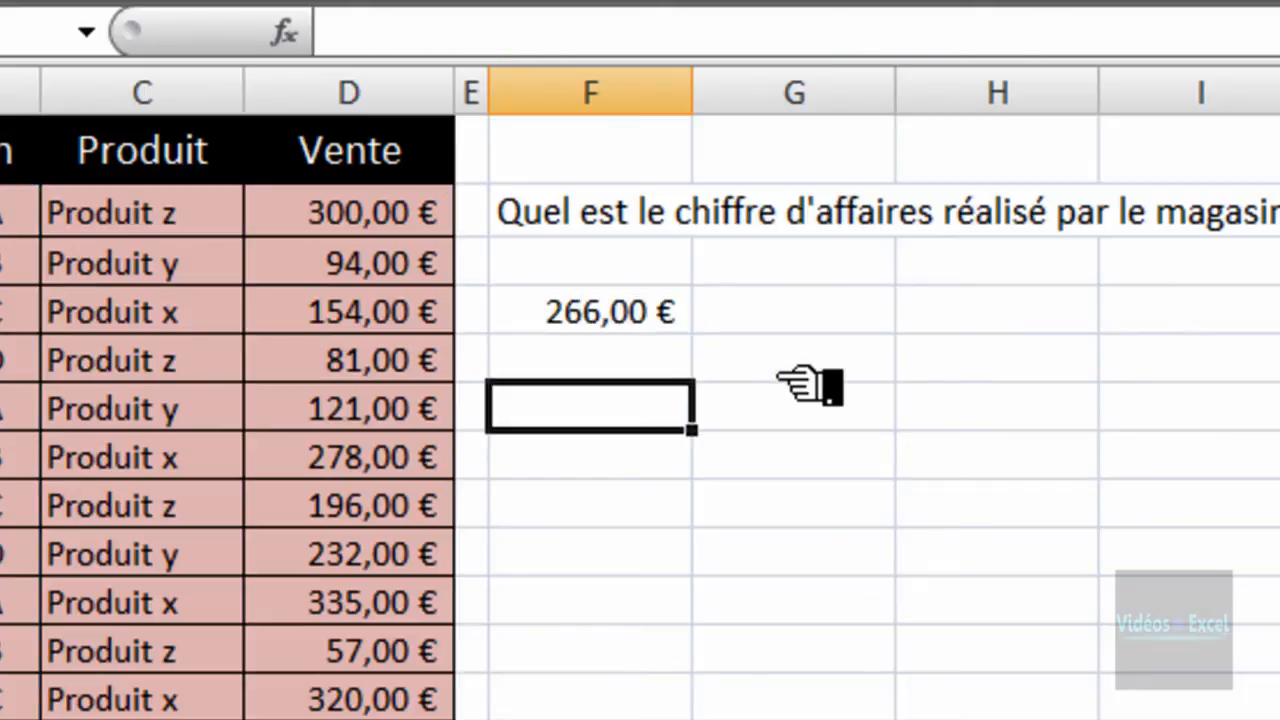
pyautogui.write('=sommepr')
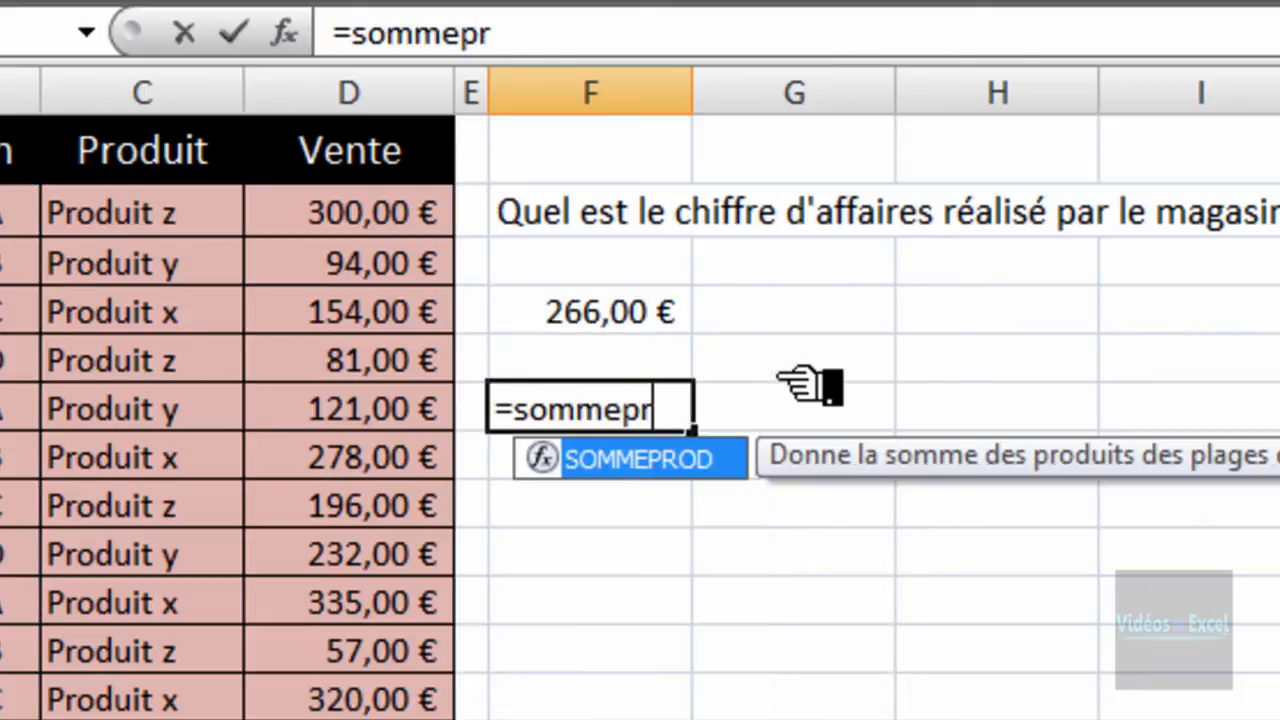
pyautogui.press('Tab')
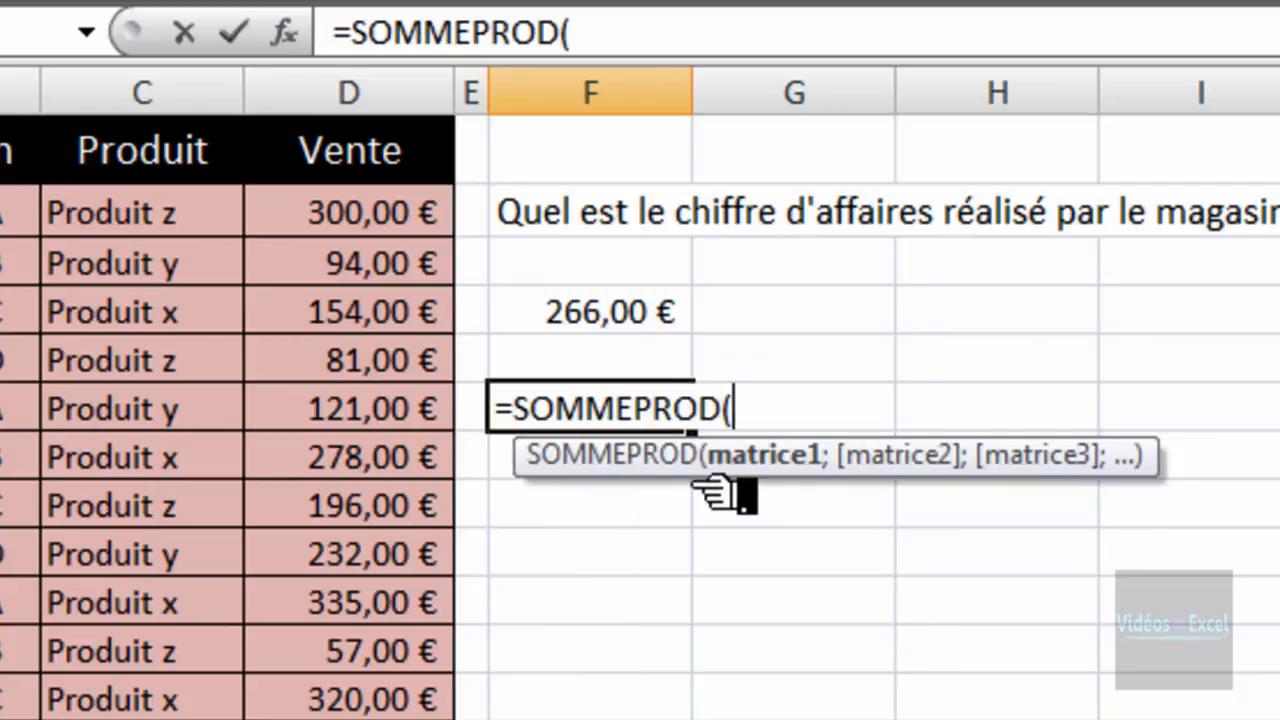
pyautogui.moveTo(718, 482); pyautogui.dragTo(712, 550)
pyautogui.write('(B2:B13=B5)*(C2:C13=C4)*D2:D13')
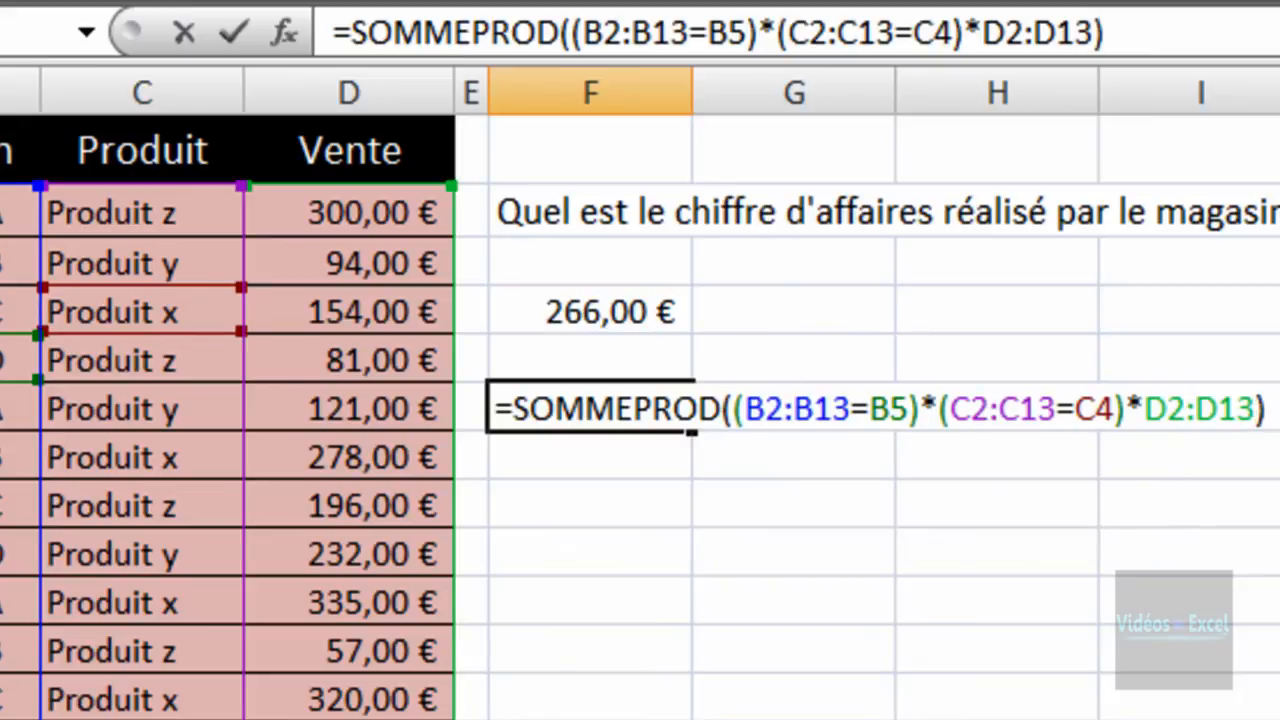
pyautogui.press('Return')
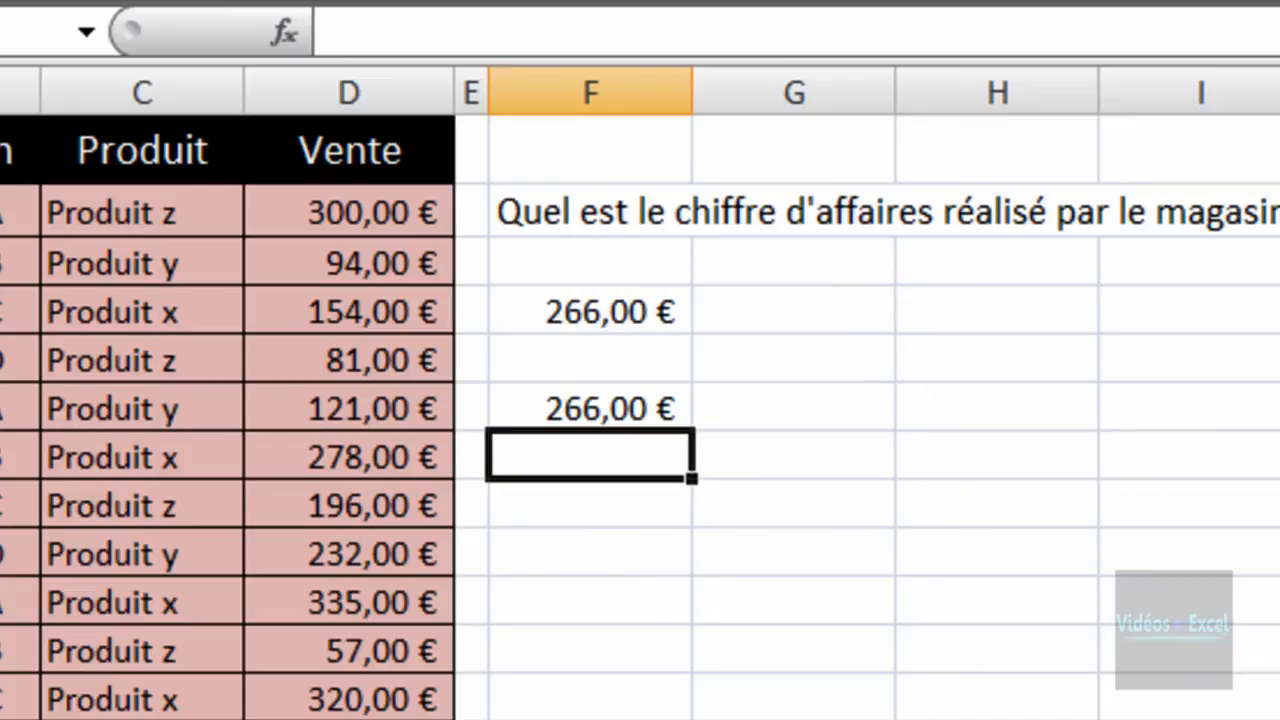
# Review the SOMMEPROD formula in F6 and its referenced ranges without changing it
pyautogui.press('Up')
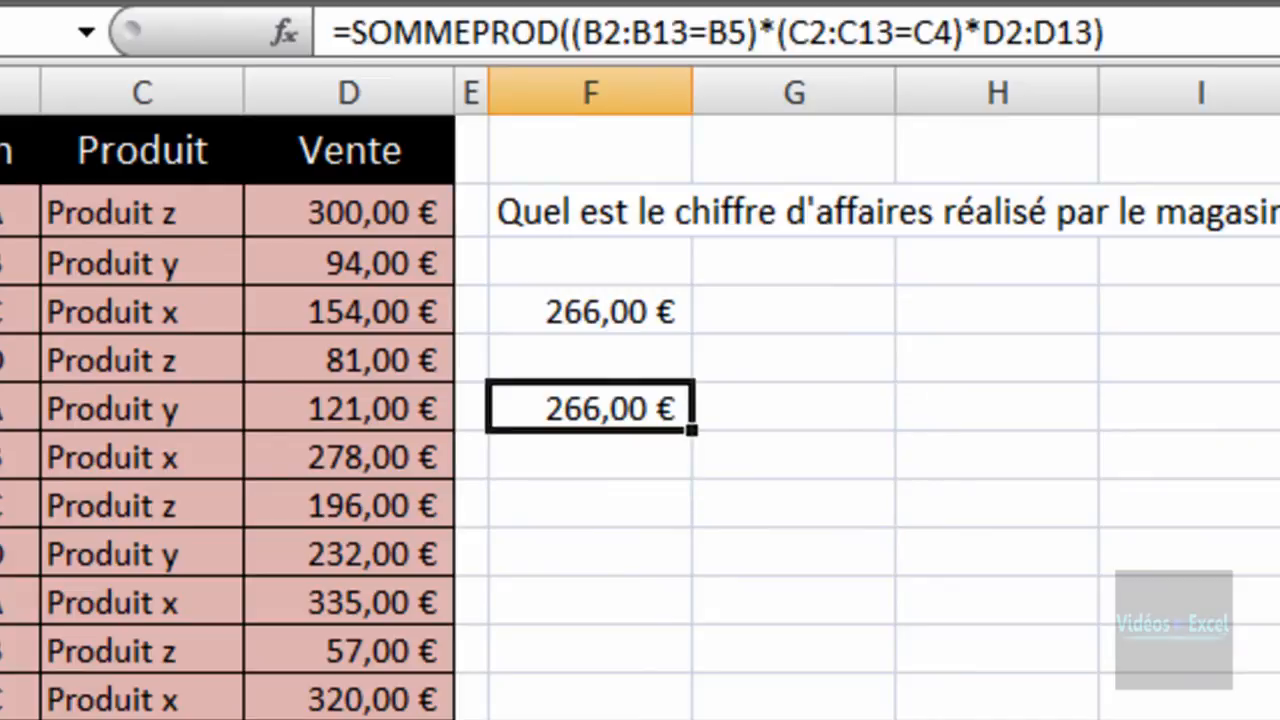
pyautogui.press('F2')
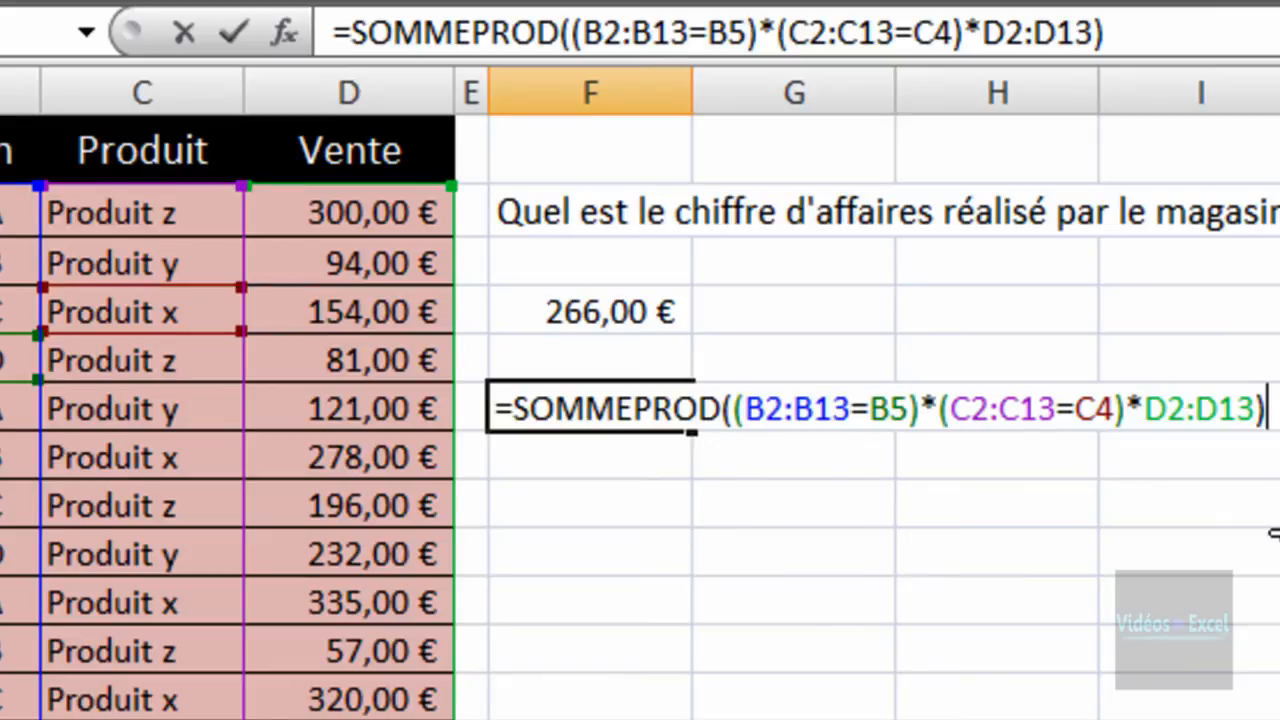
pyautogui.hotkey('ctrl', 'Return')
# Start a SOMME formula in F8 with a SI function whose logical test is B2:B13=B5
pyautogui.click(630, 508)
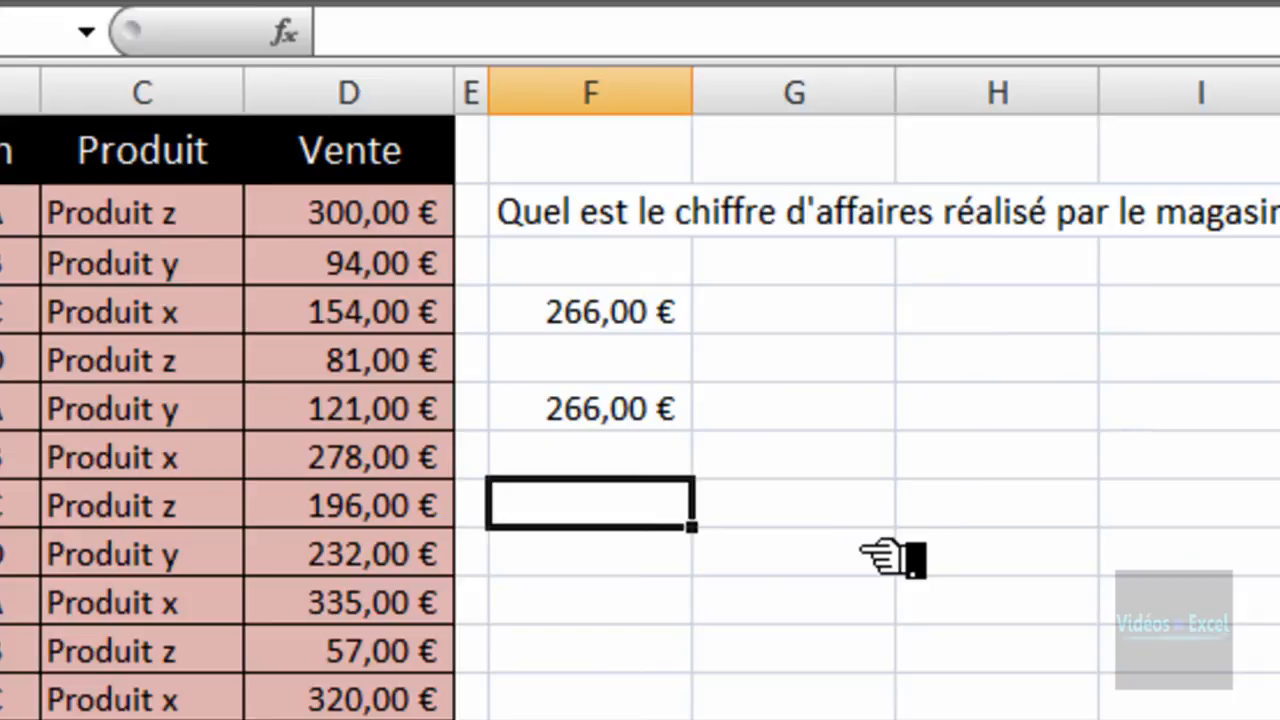
pyautogui.write('=')
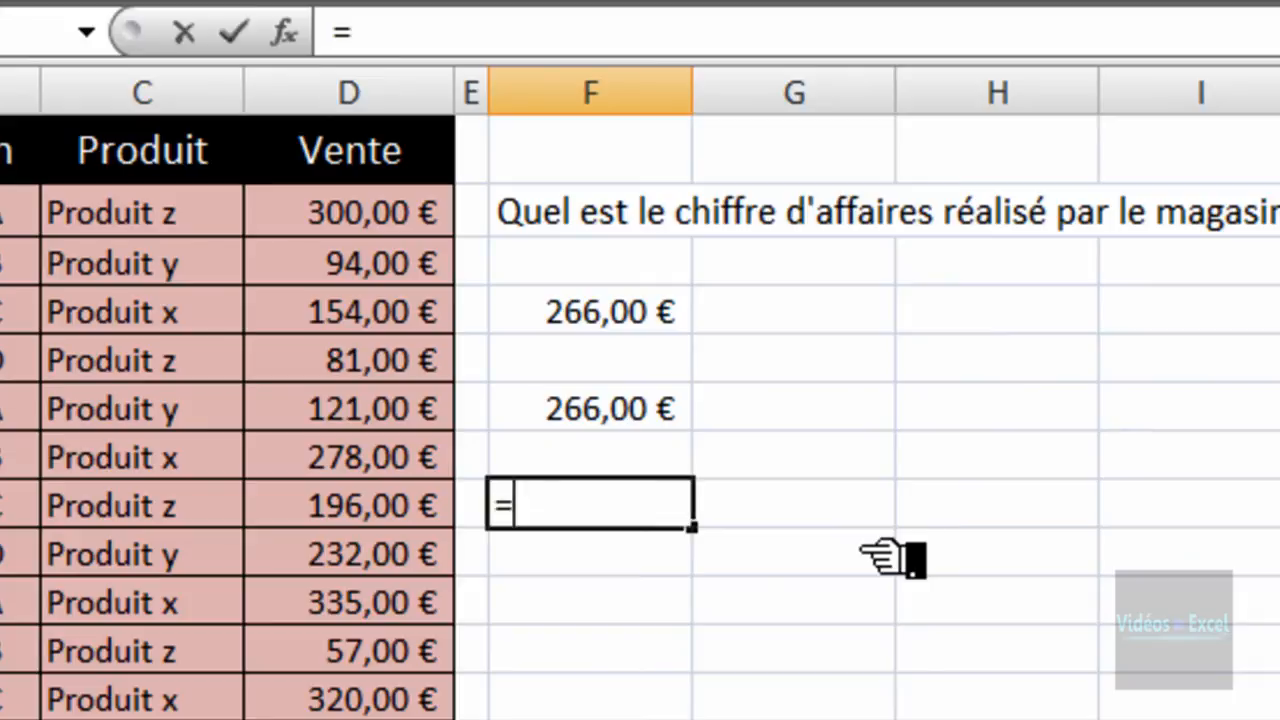
pyautogui.write('somm')
pyautogui.doubleClick(880, 555)
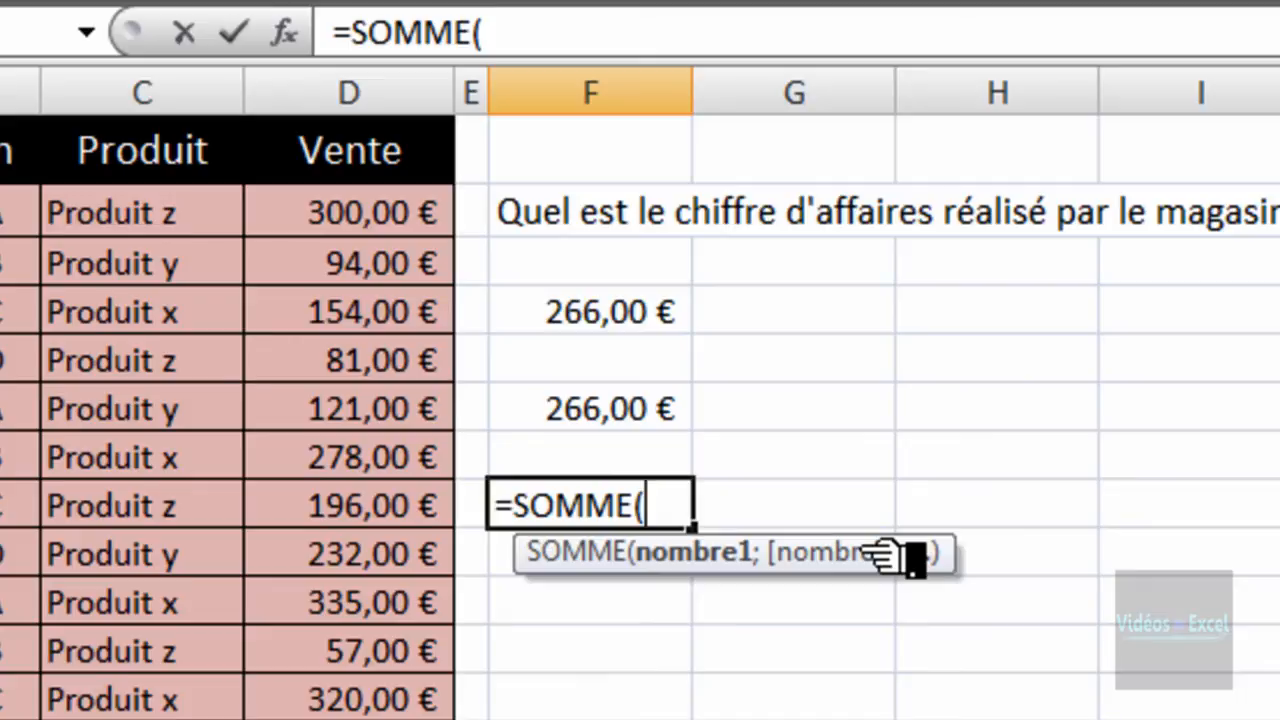
pyautogui.write('si')
pyautogui.press('Tab')
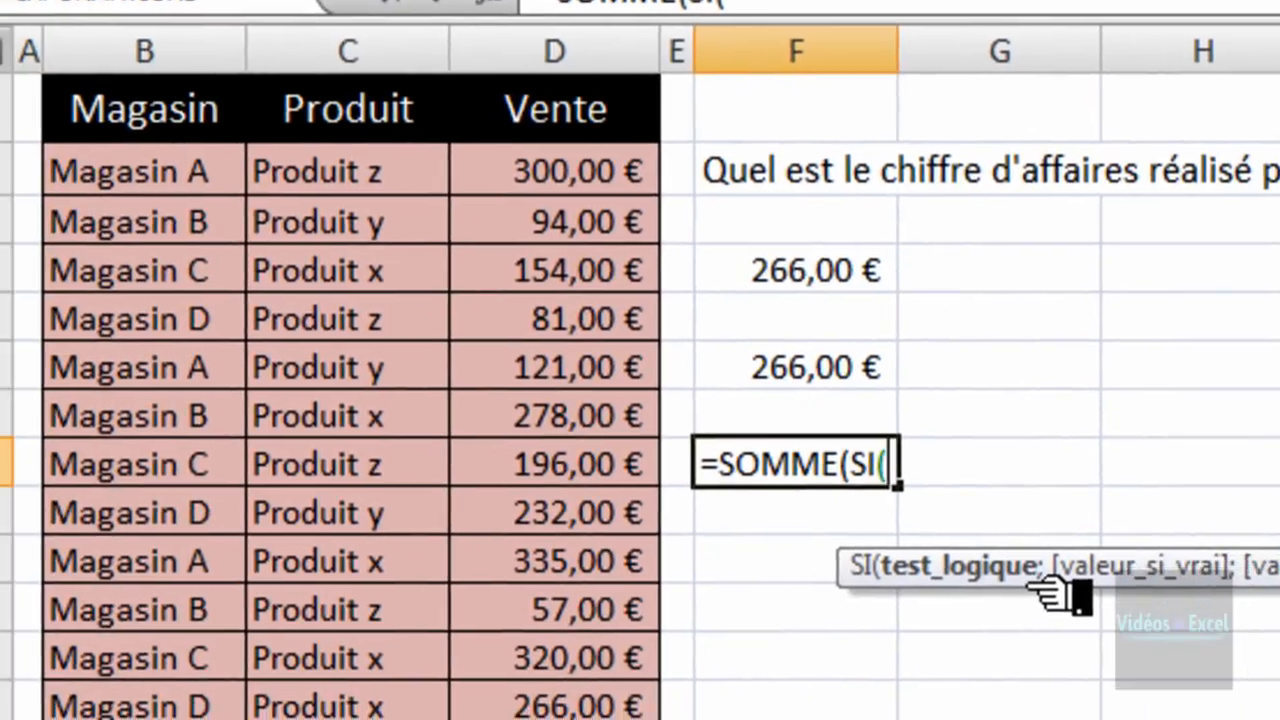
pyautogui.moveTo(170, 178); pyautogui.dragTo(180, 700)
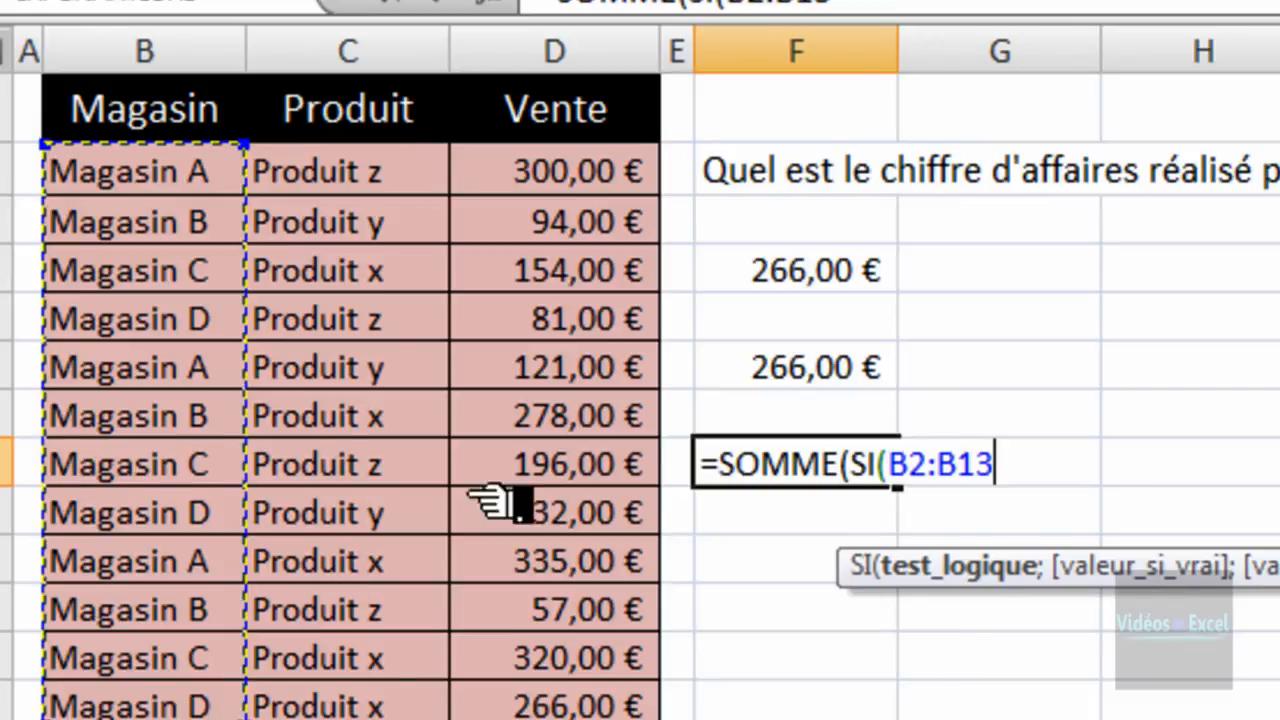
pyautogui.write('=')
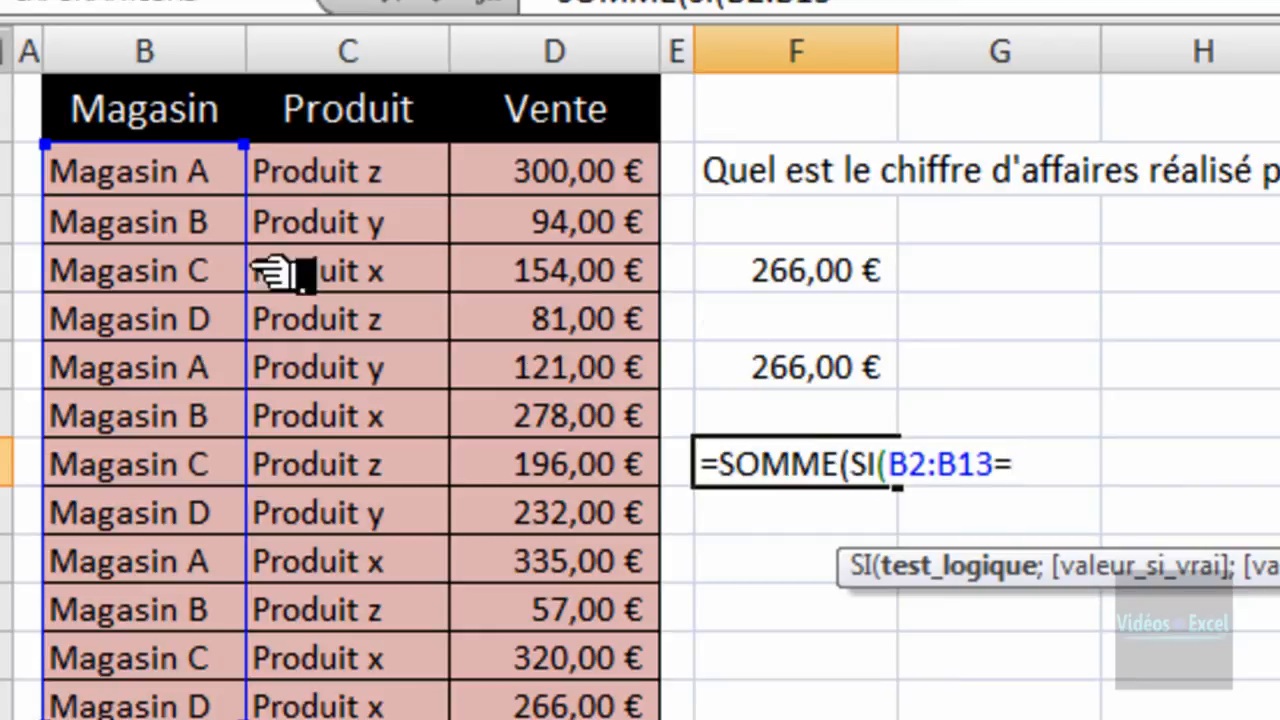
pyautogui.click(200, 319)
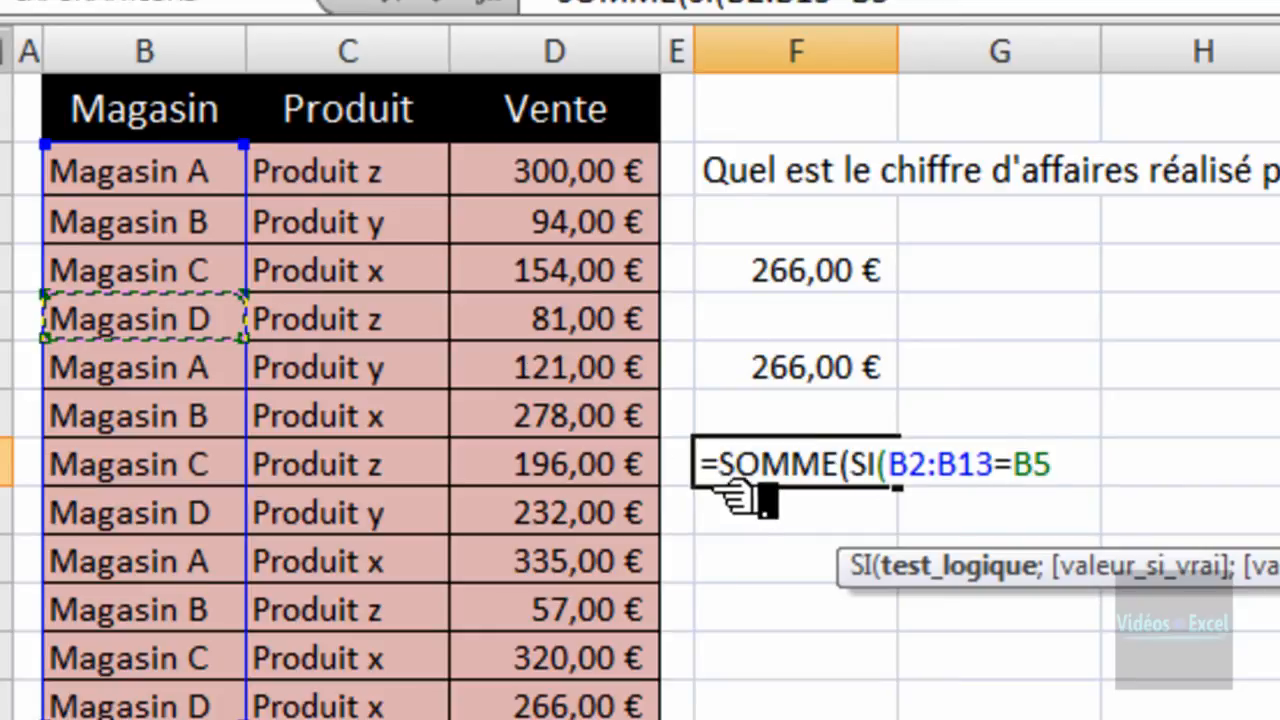
pyautogui.write(';')
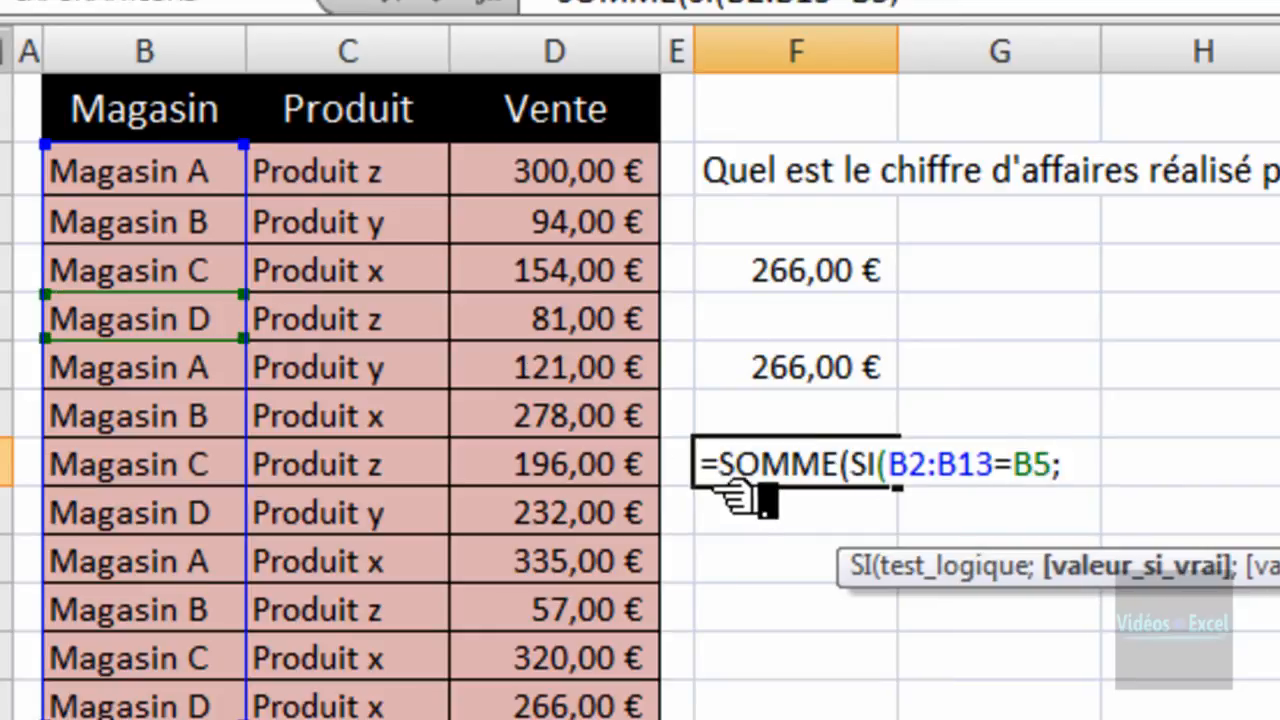
# Nest a second SI function as the value-if-true argument, with C2:C13=C4 as its logical test
pyautogui.write('si')
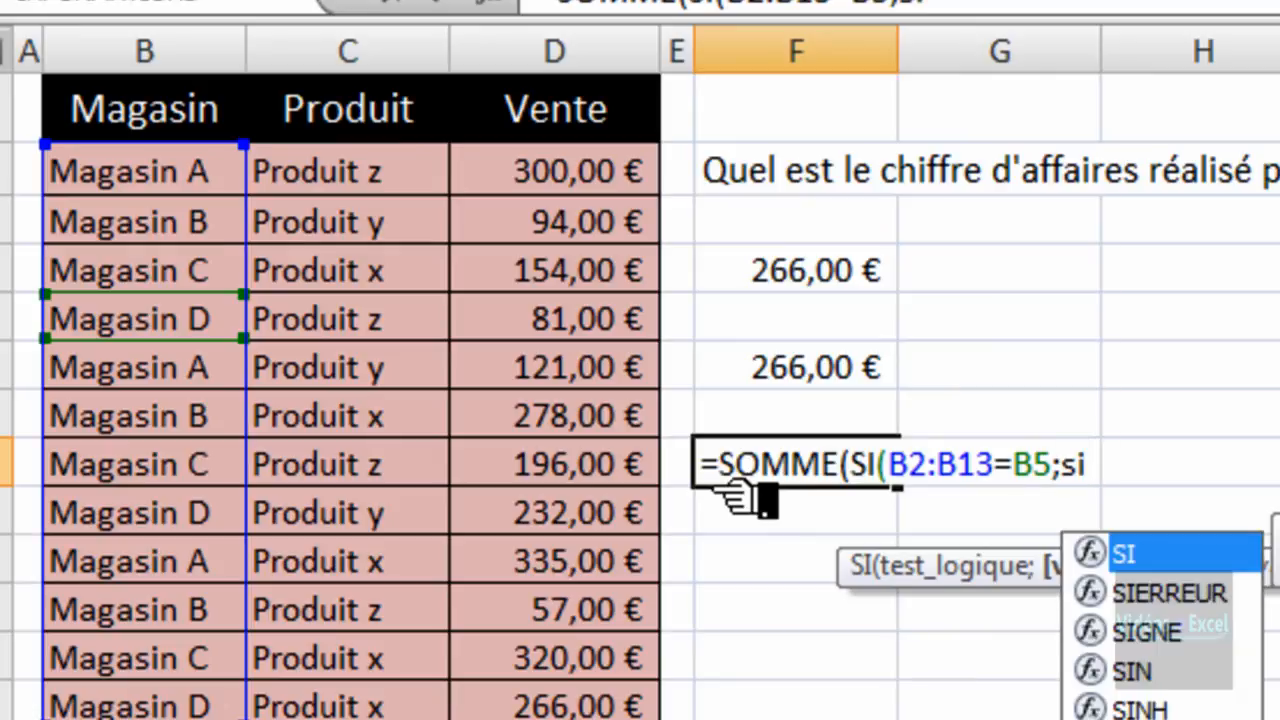
pyautogui.press('Tab')
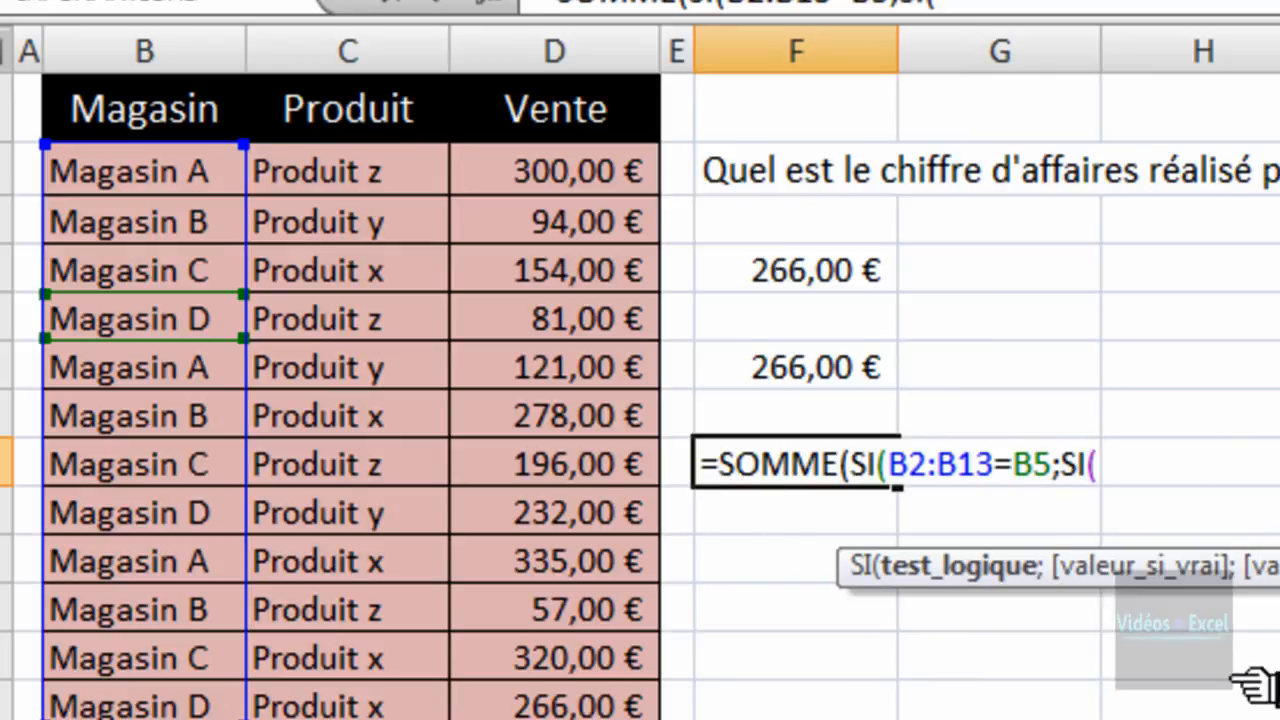
pyautogui.moveTo(380, 171); pyautogui.dragTo(372, 700)
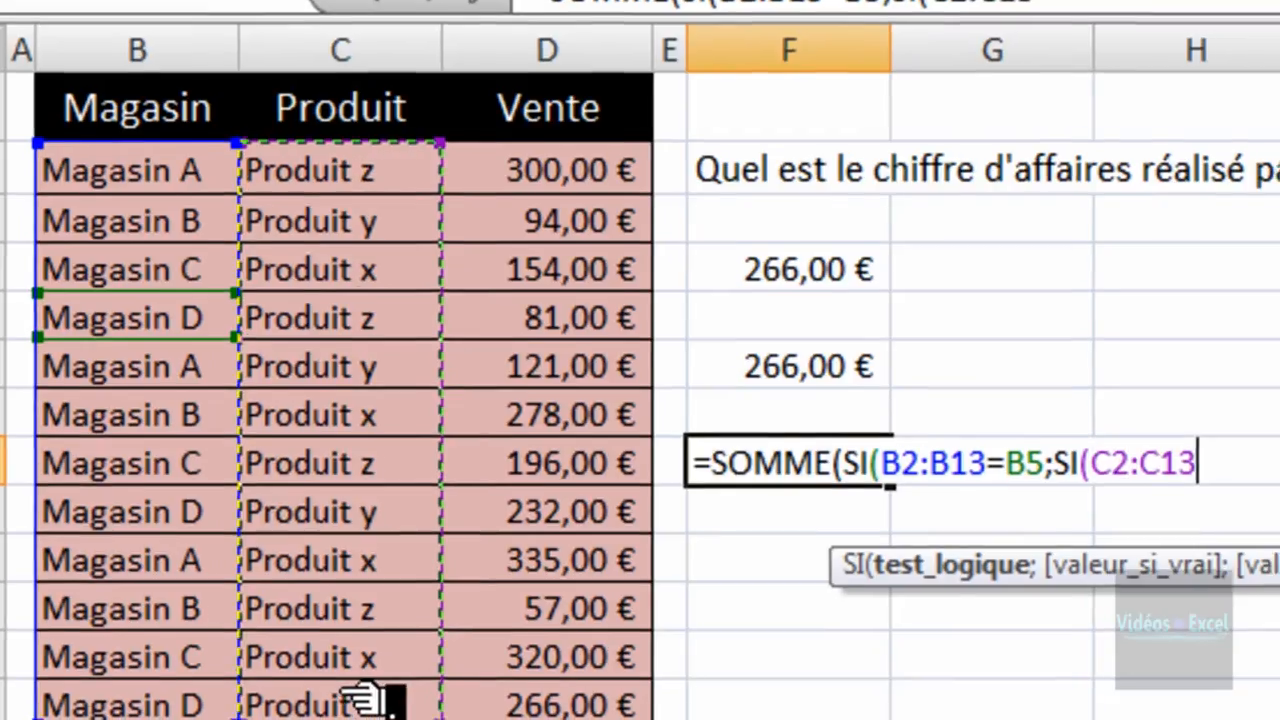
pyautogui.write('=')
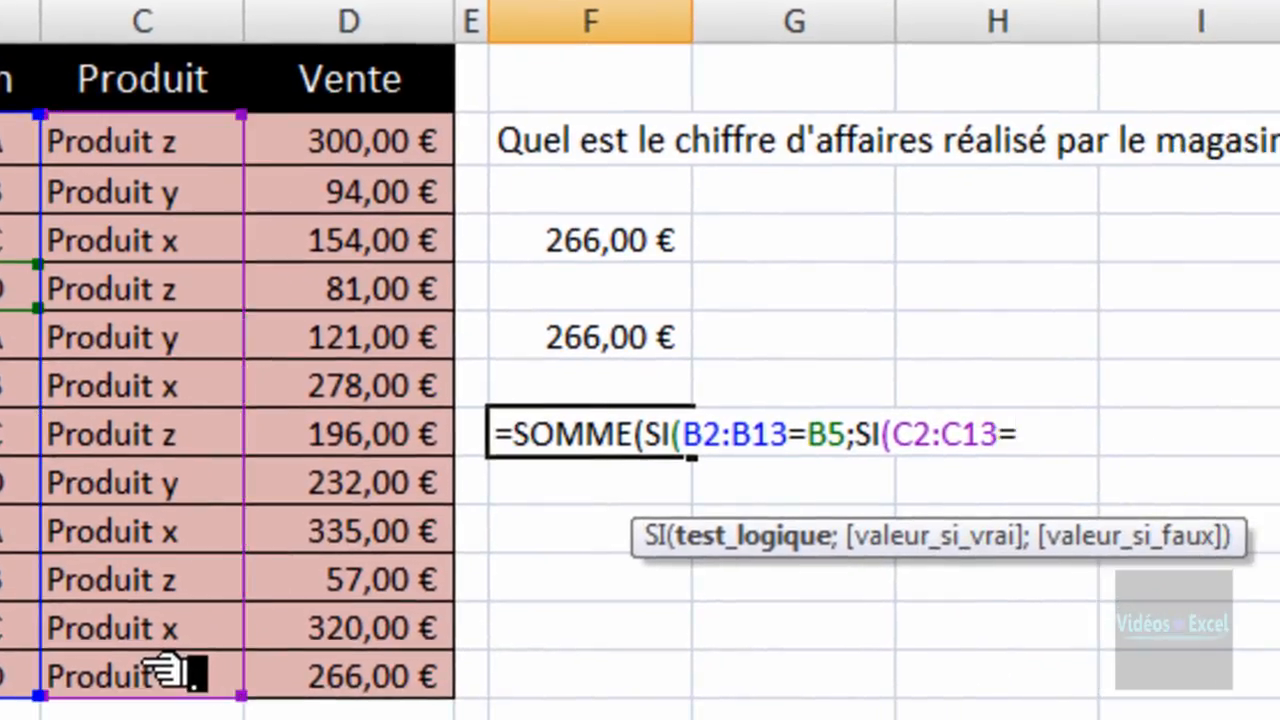
pyautogui.click(190, 253)
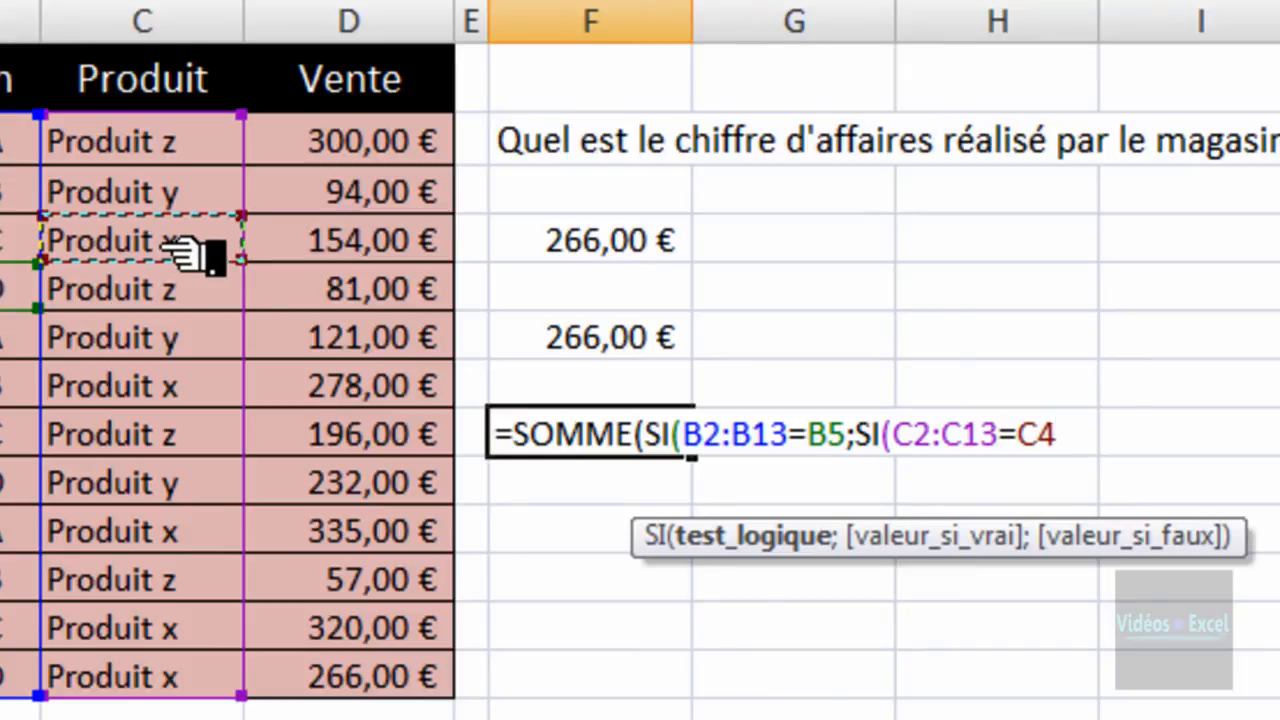
pyautogui.write(';')
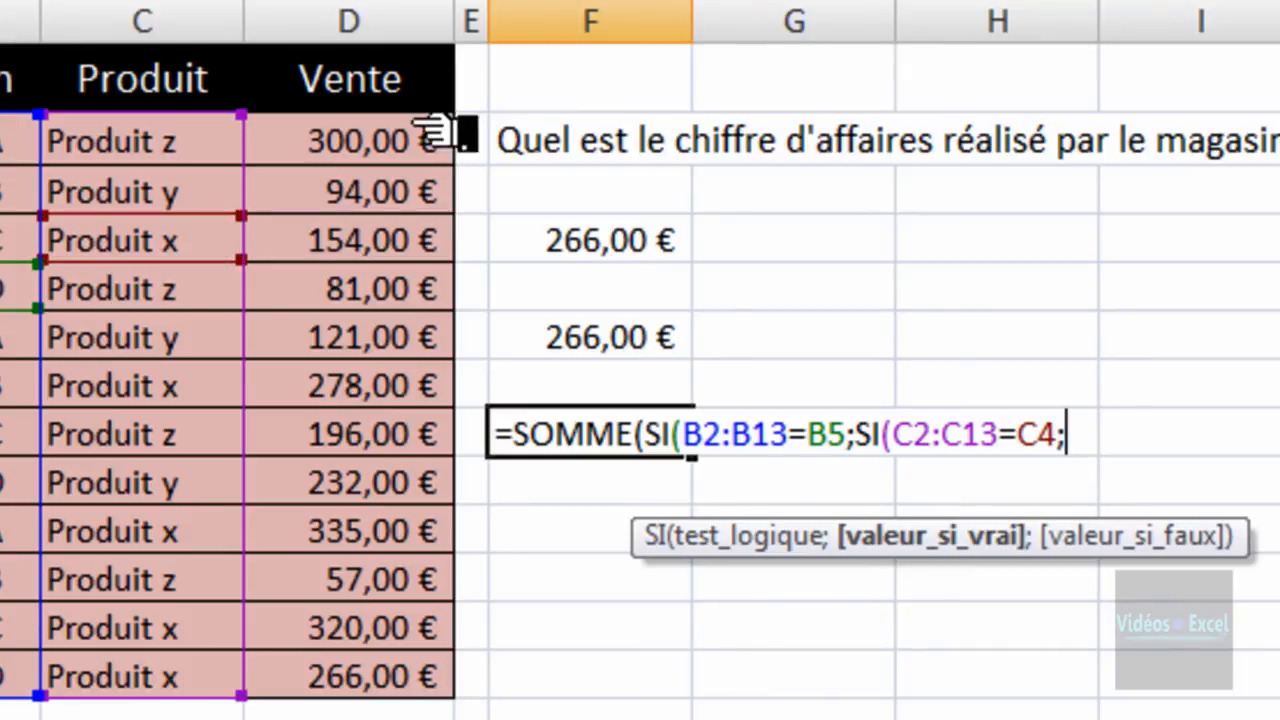
# Return D2:D13 from the inner SI, close all parentheses, and validate the F8 formula as an array formula
pyautogui.moveTo(423, 150); pyautogui.dragTo(420, 680)
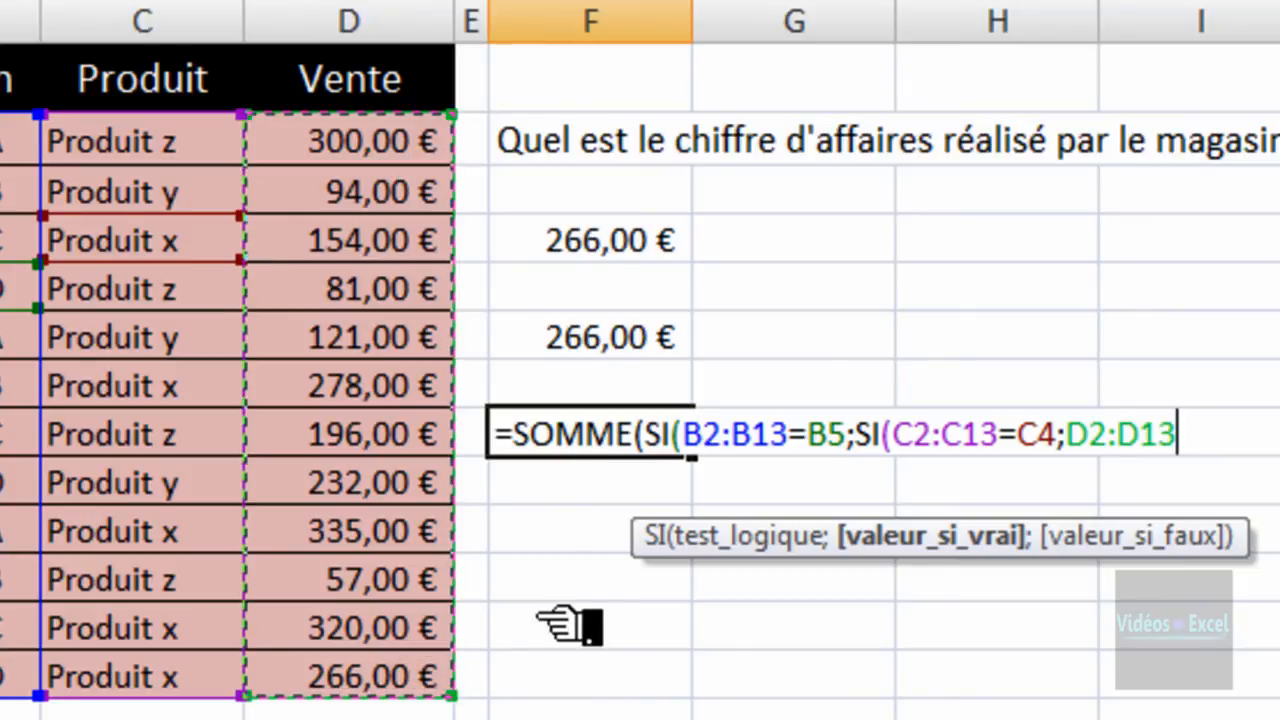
pyautogui.write(')')
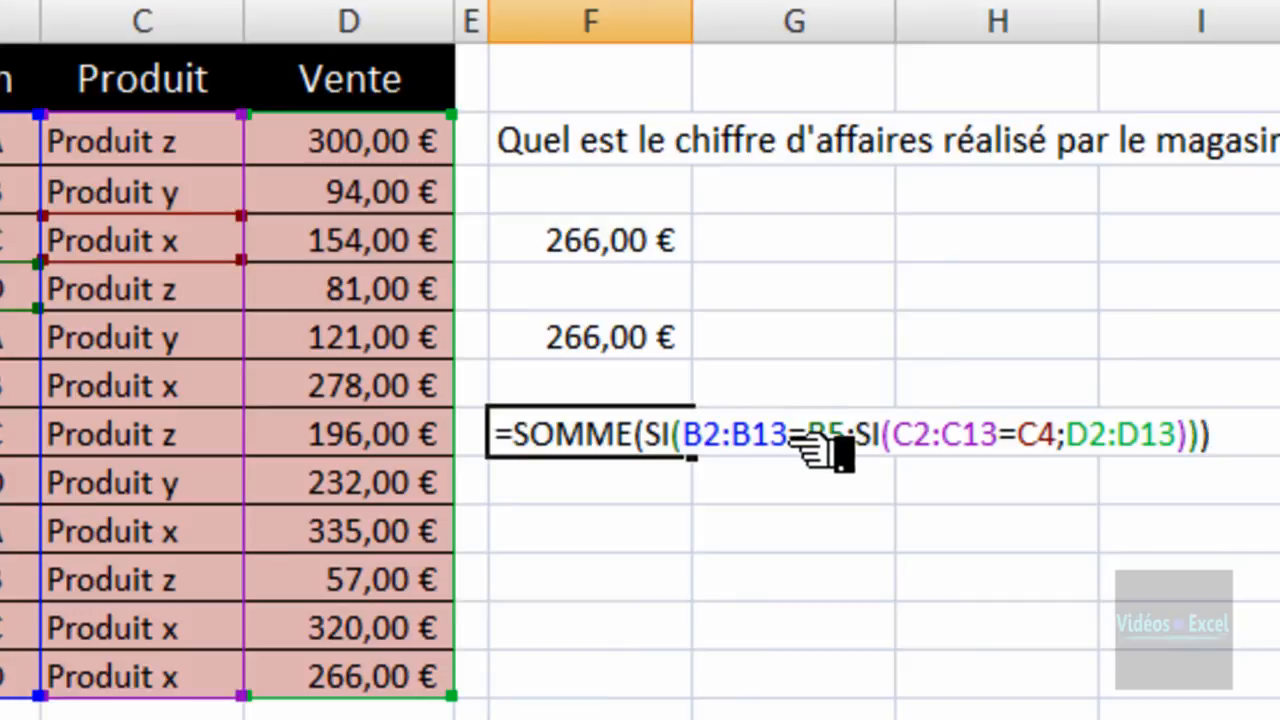
pyautogui.hotkey('ctrl', 'shift', 'Return')
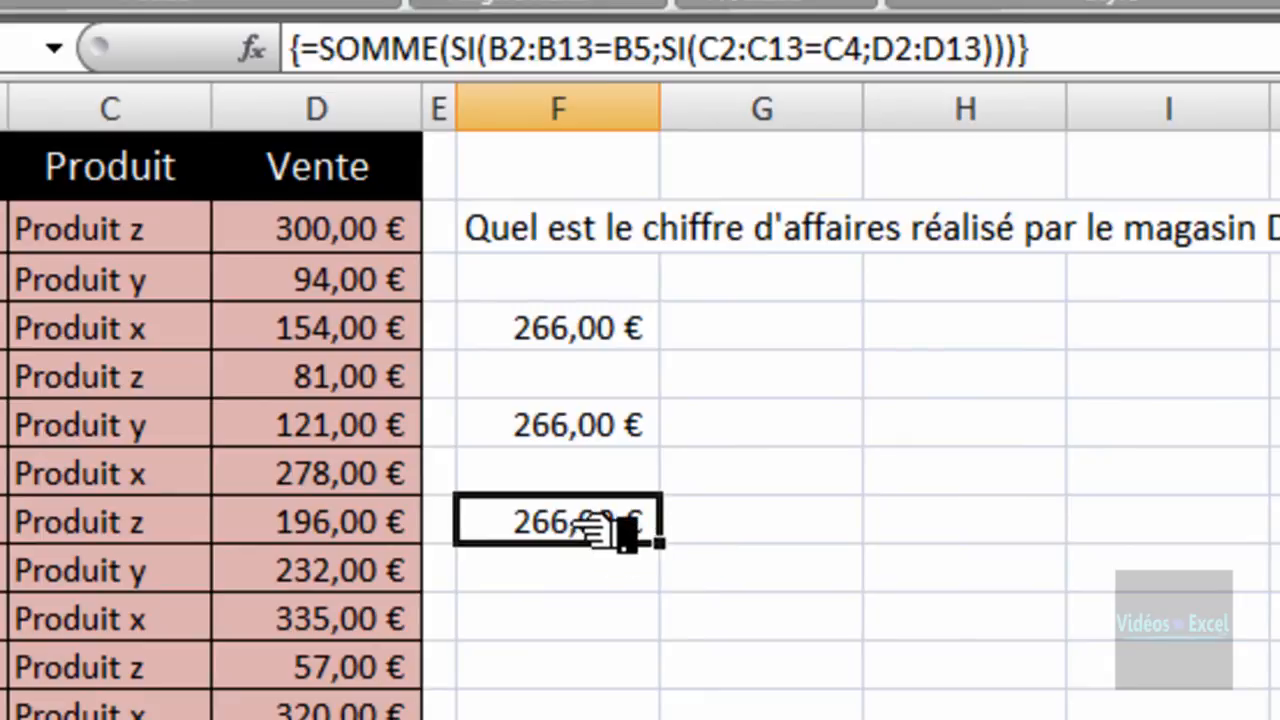
# Compare the three formulas in F4, F6 and F8
pyautogui.click(786, 423)
pyautogui.click(615, 335)
pyautogui.click(605, 425)
pyautogui.click(602, 526)
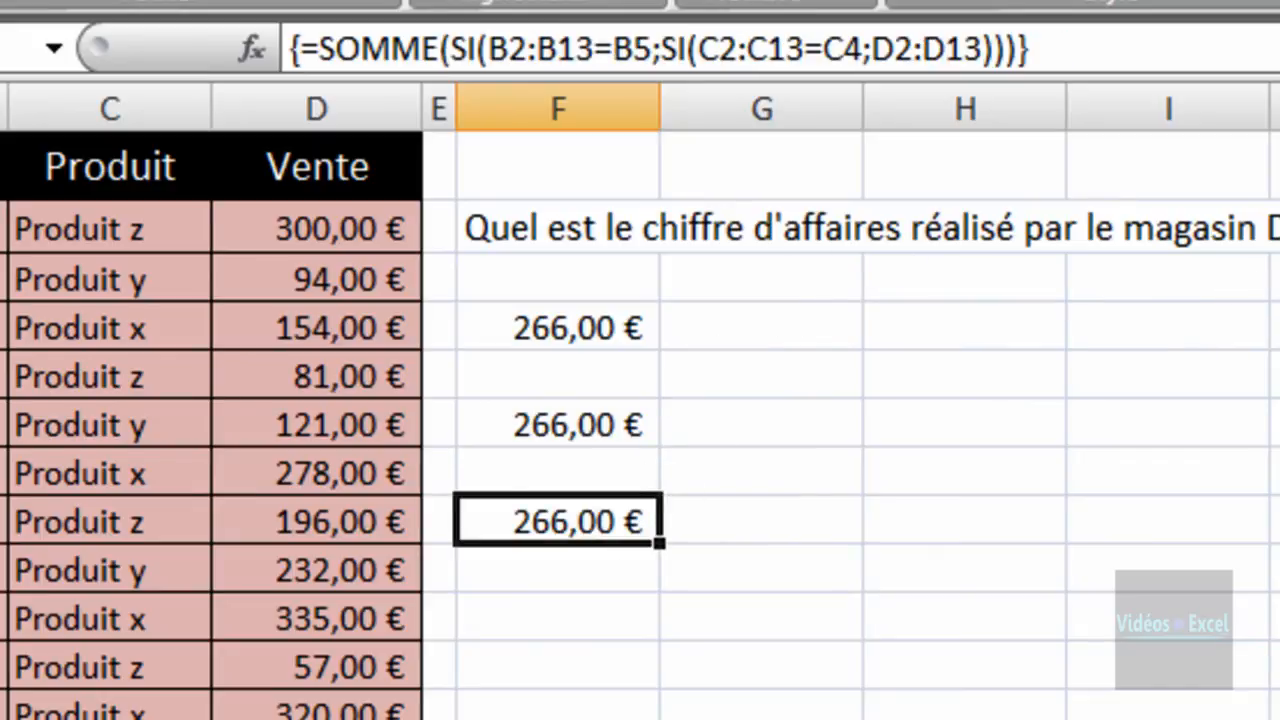
pyautogui.click(605, 330)
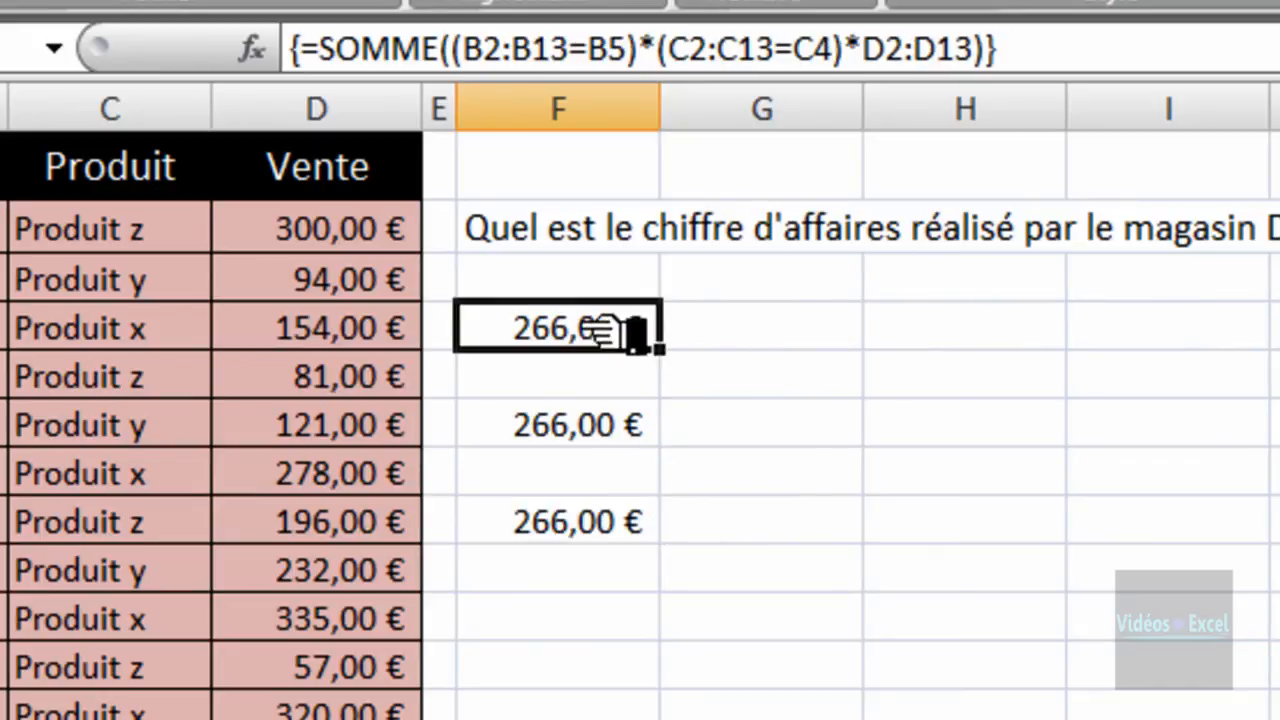
pyautogui.click(605, 430)
pyautogui.click(605, 530)
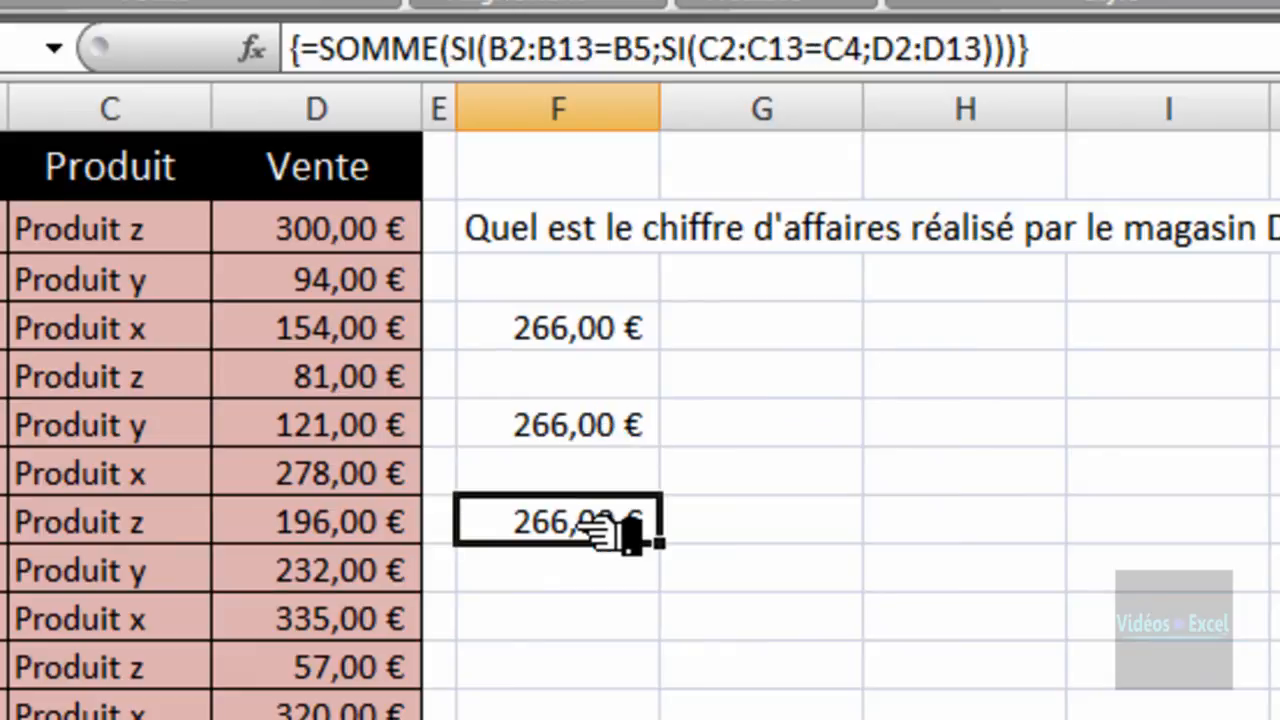
# Examine the B5 and C4 criteria in the F4 formula and revalidate it unchanged as an array formula
pyautogui.click(605, 330)
pyautogui.doubleClick(605, 330)
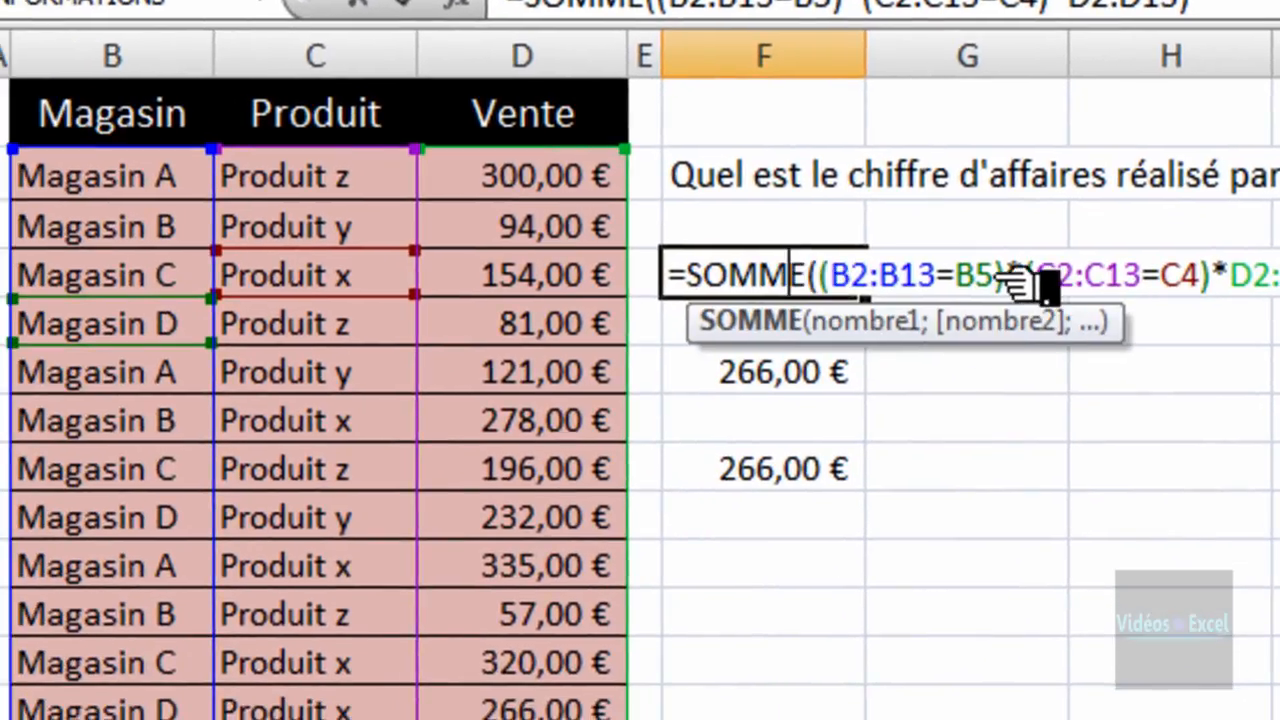
pyautogui.doubleClick(975, 275)
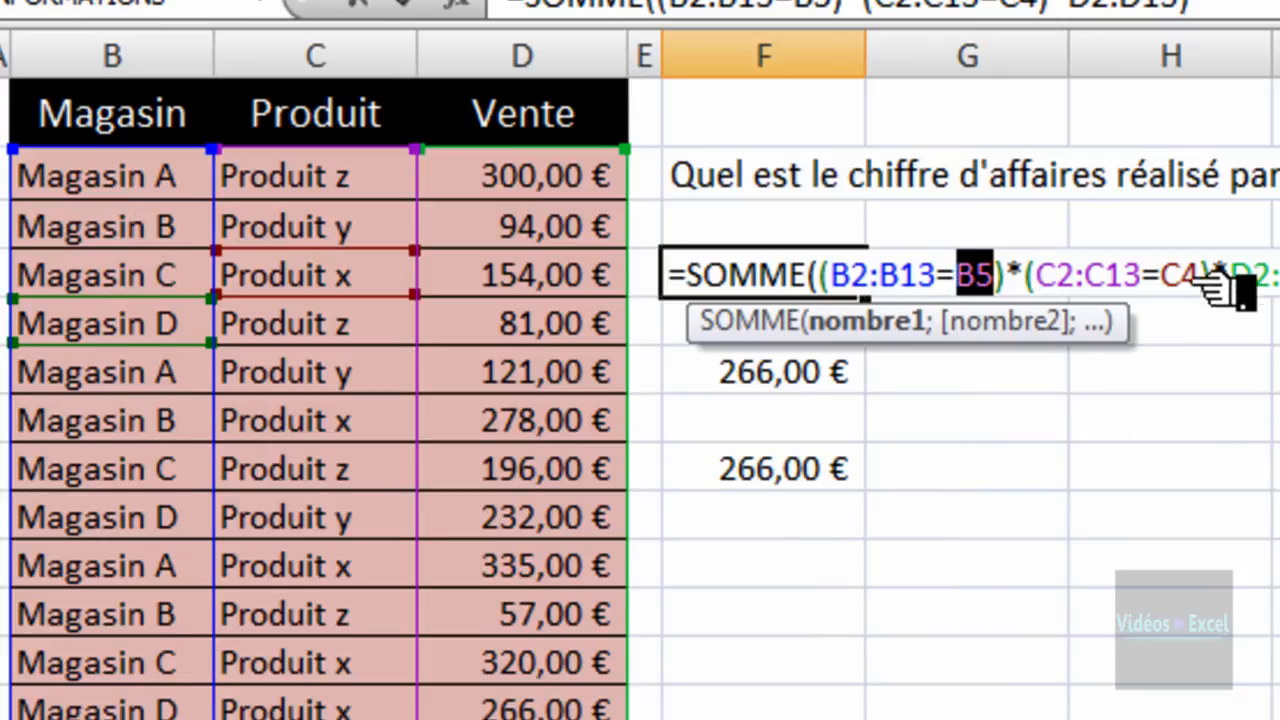
pyautogui.moveTo(1200, 273); pyautogui.dragTo(1187, 273)
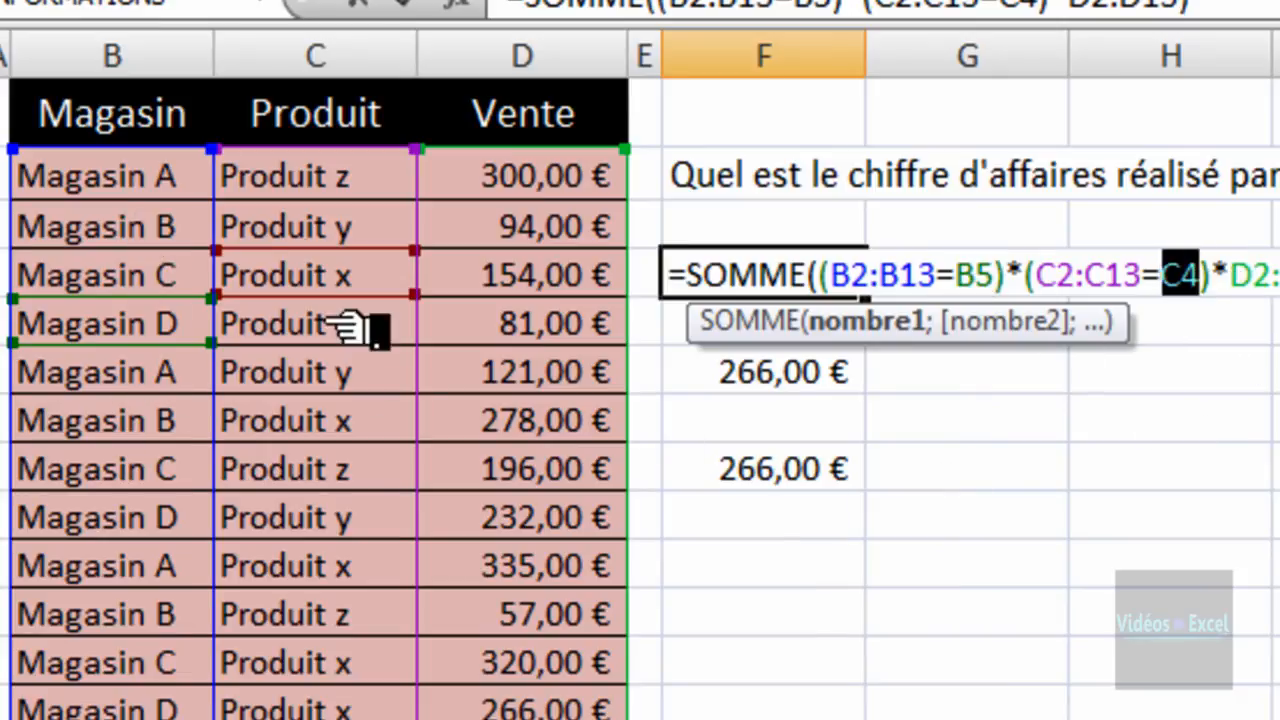
pyautogui.hotkey('ctrl', 'shift', 'Return')
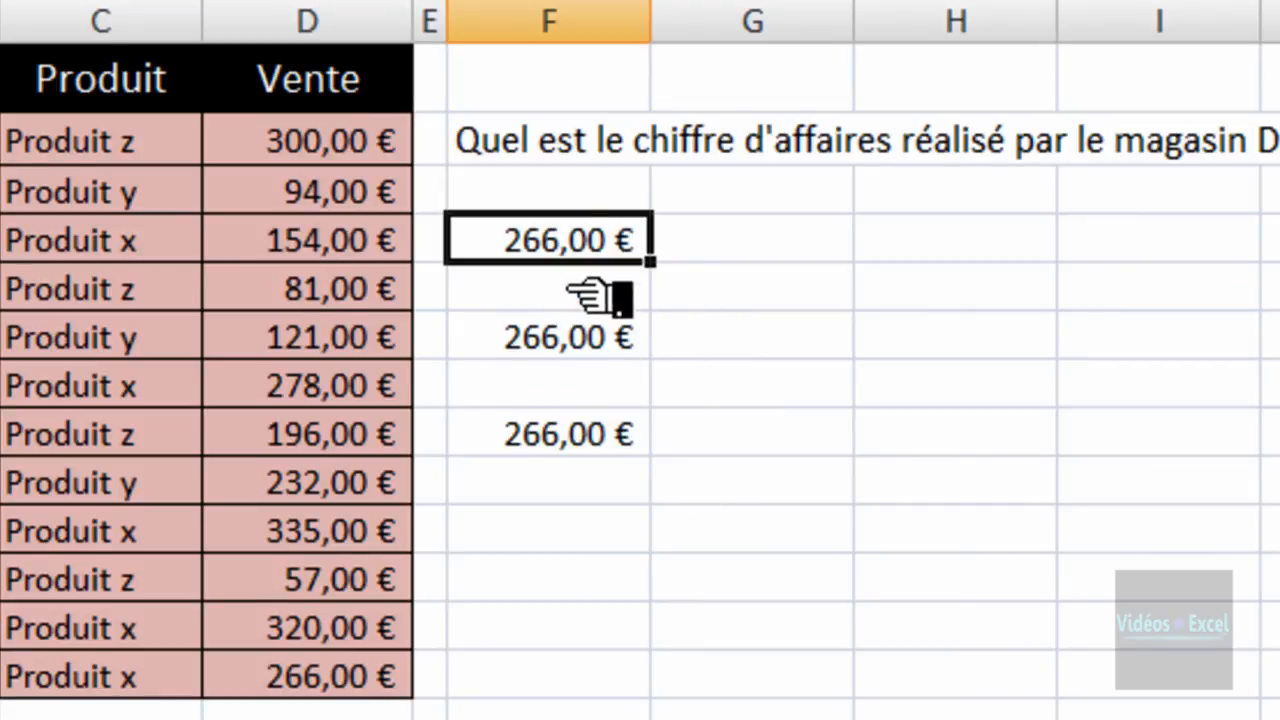
# Choose Magasin B from the list in H4 and Produit x from the list in H6
pyautogui.click(955, 245)
pyautogui.click(1077, 240)
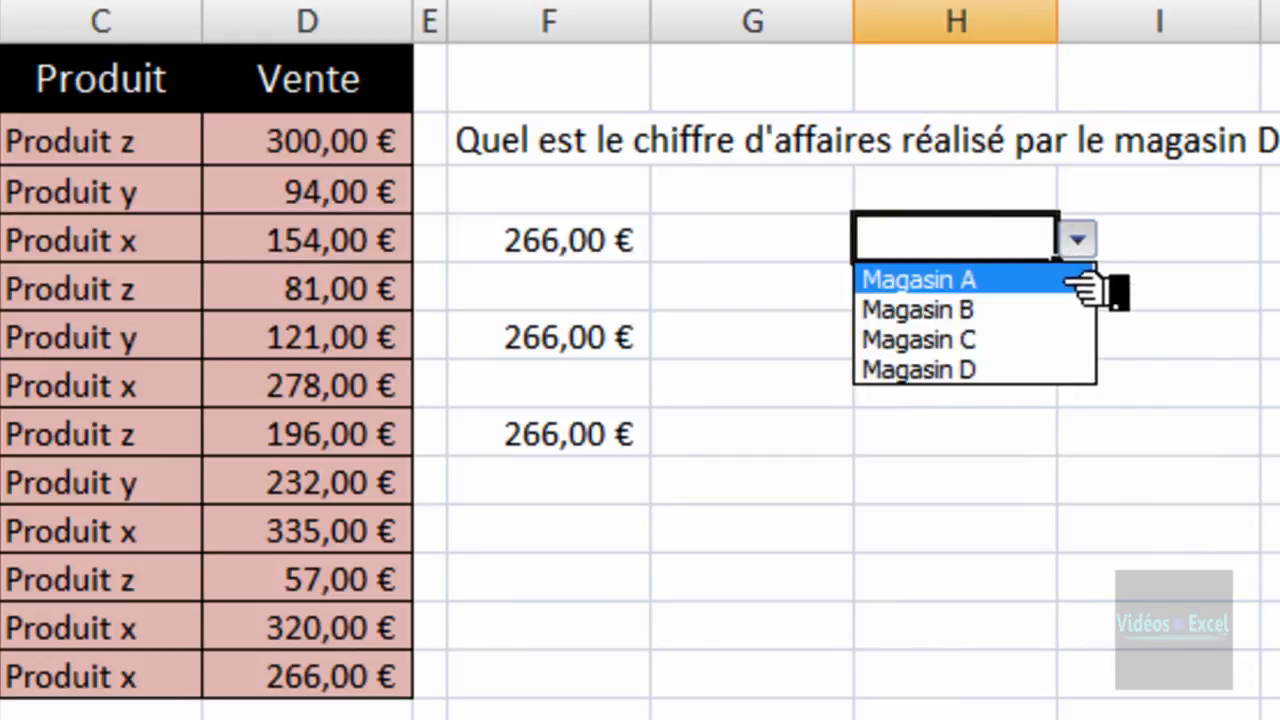
pyautogui.click(1045, 310)
pyautogui.click(1035, 345)
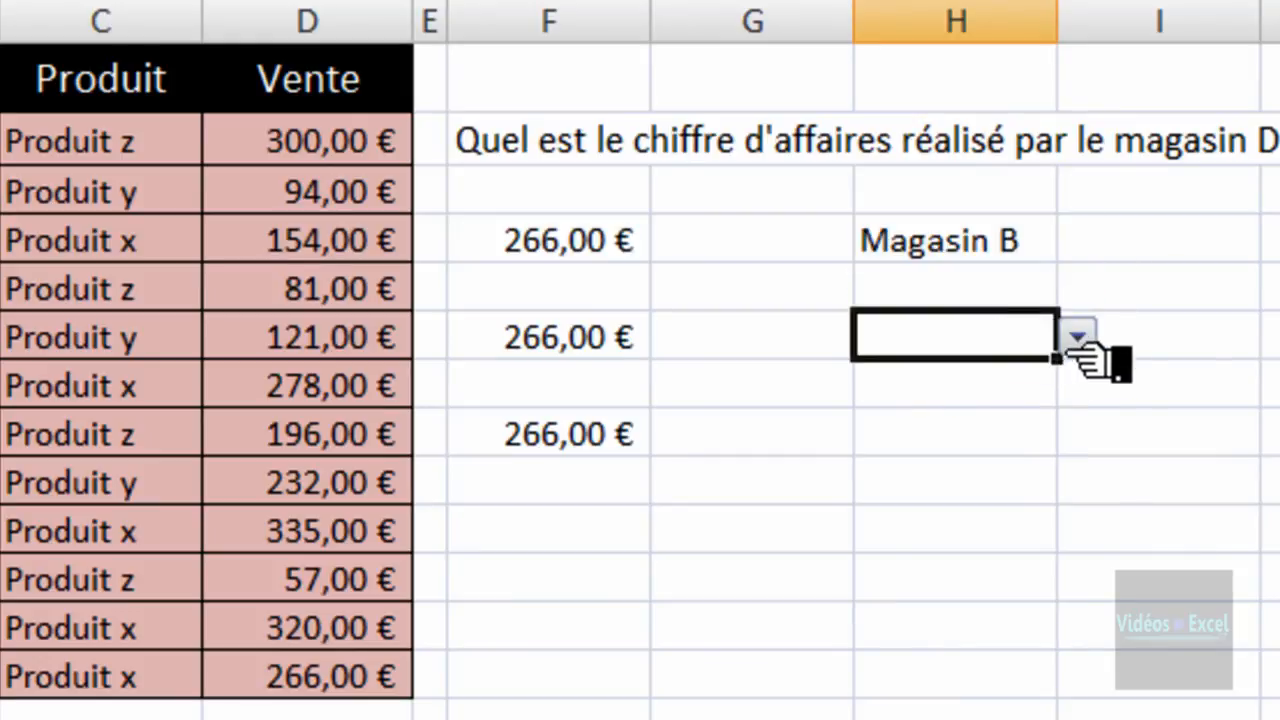
pyautogui.click(1078, 338)
pyautogui.click(1055, 406)
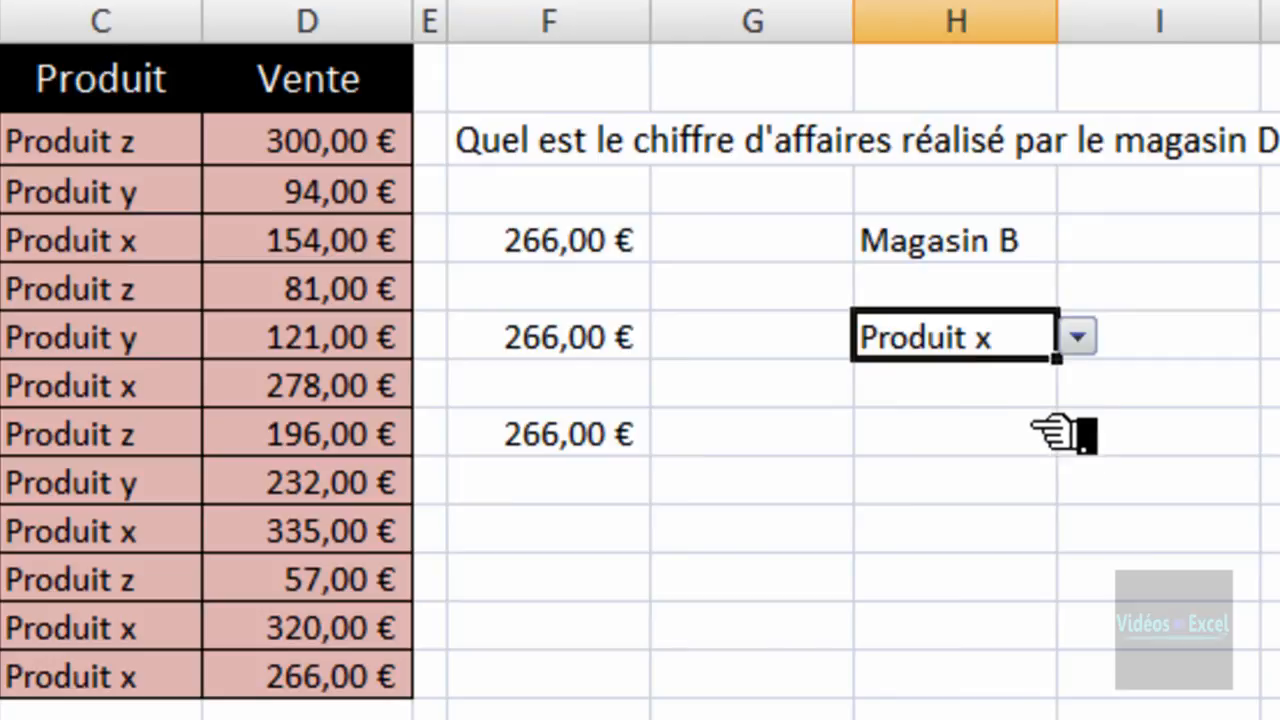
# Review the store and product criteria in H4 and H6 against the Magasin and Produit columns
pyautogui.click(978, 250)
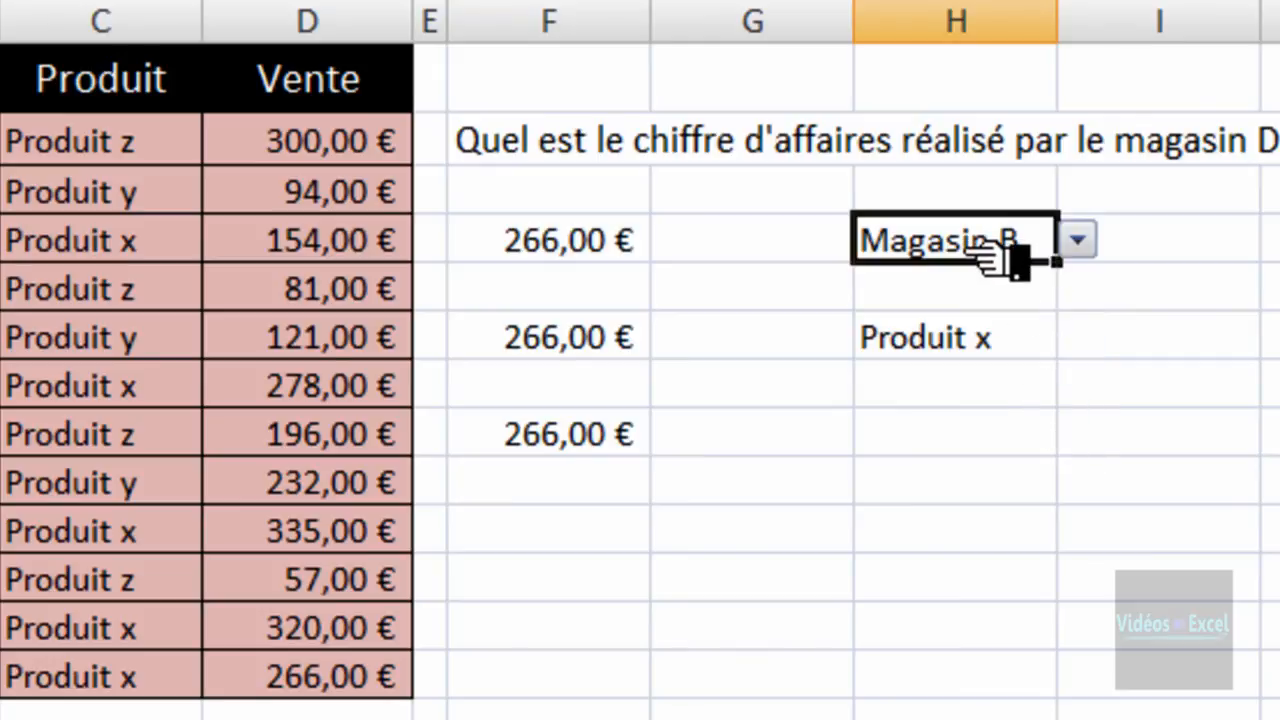
pyautogui.click(978, 345)
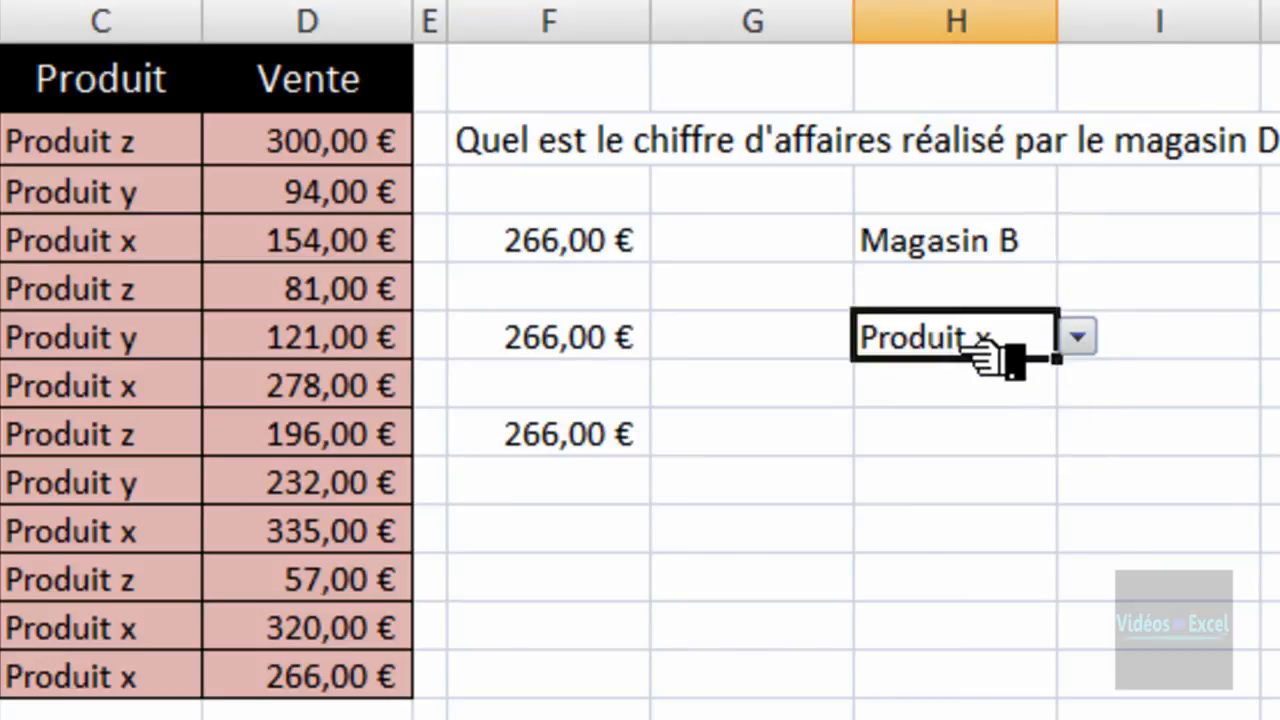
pyautogui.click(612, 252)
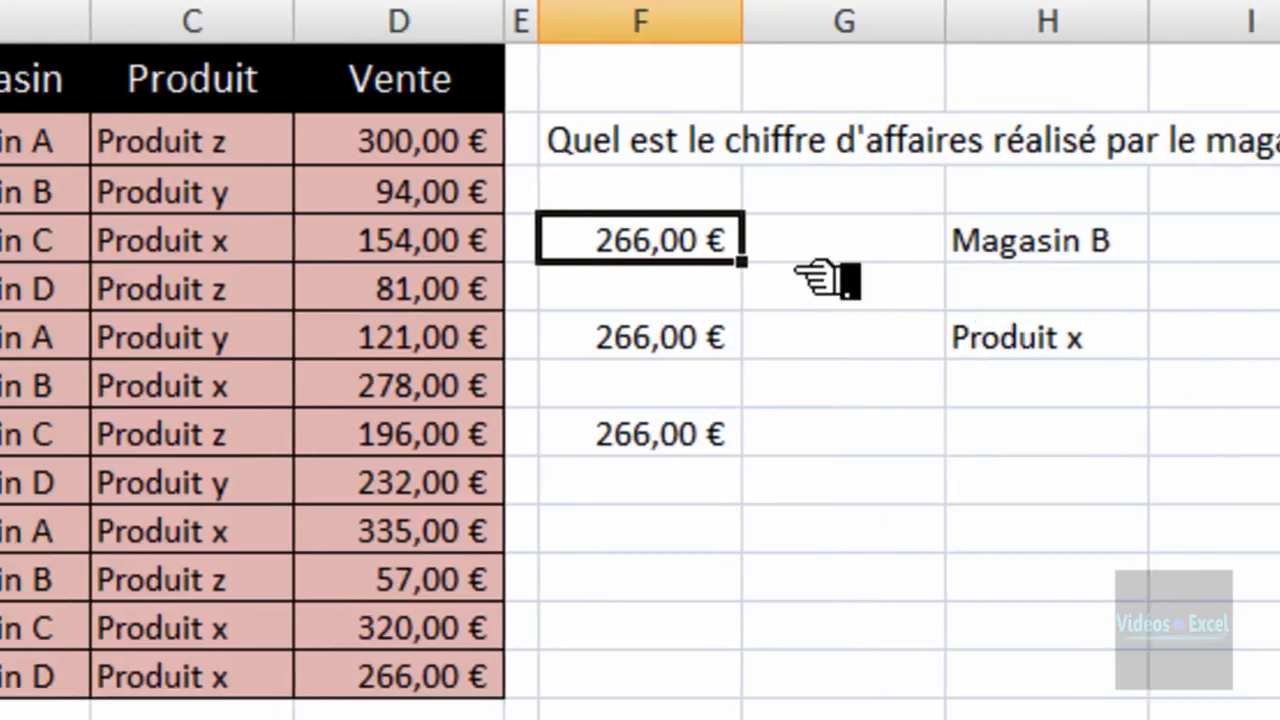
pyautogui.click(122, 300)
pyautogui.click(110, 438)
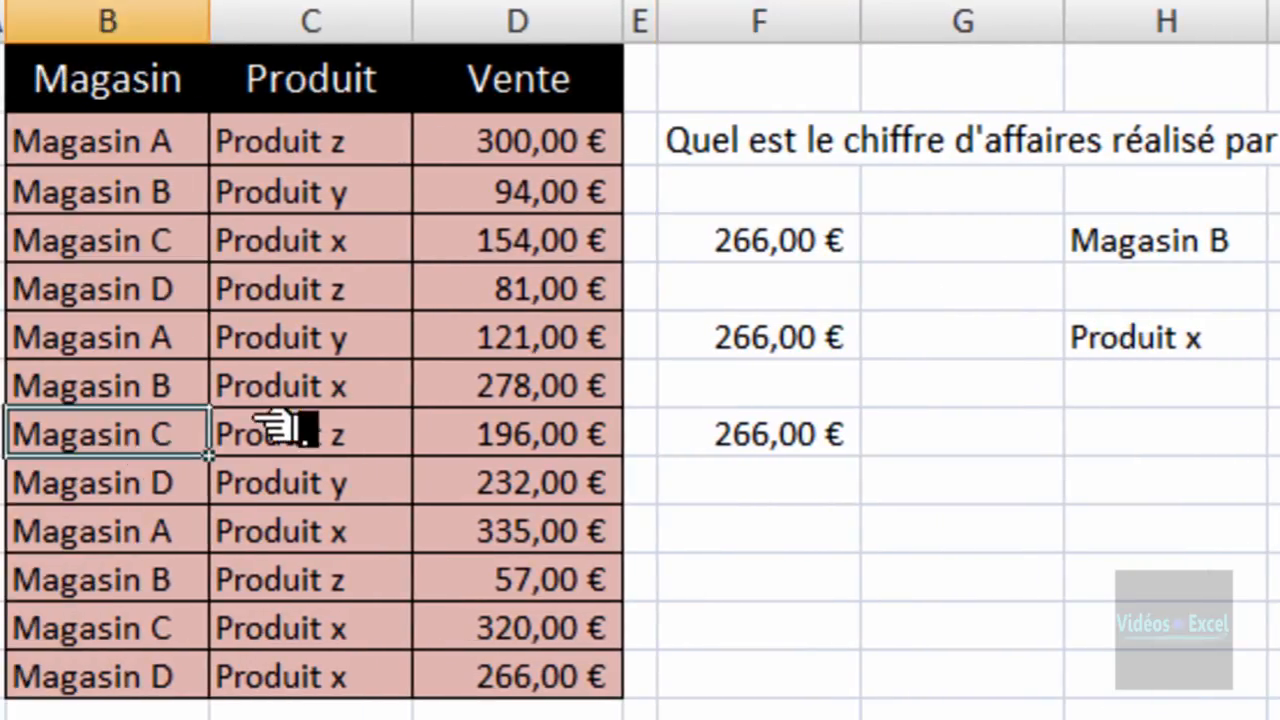
pyautogui.click(295, 395)
pyautogui.click(150, 230)
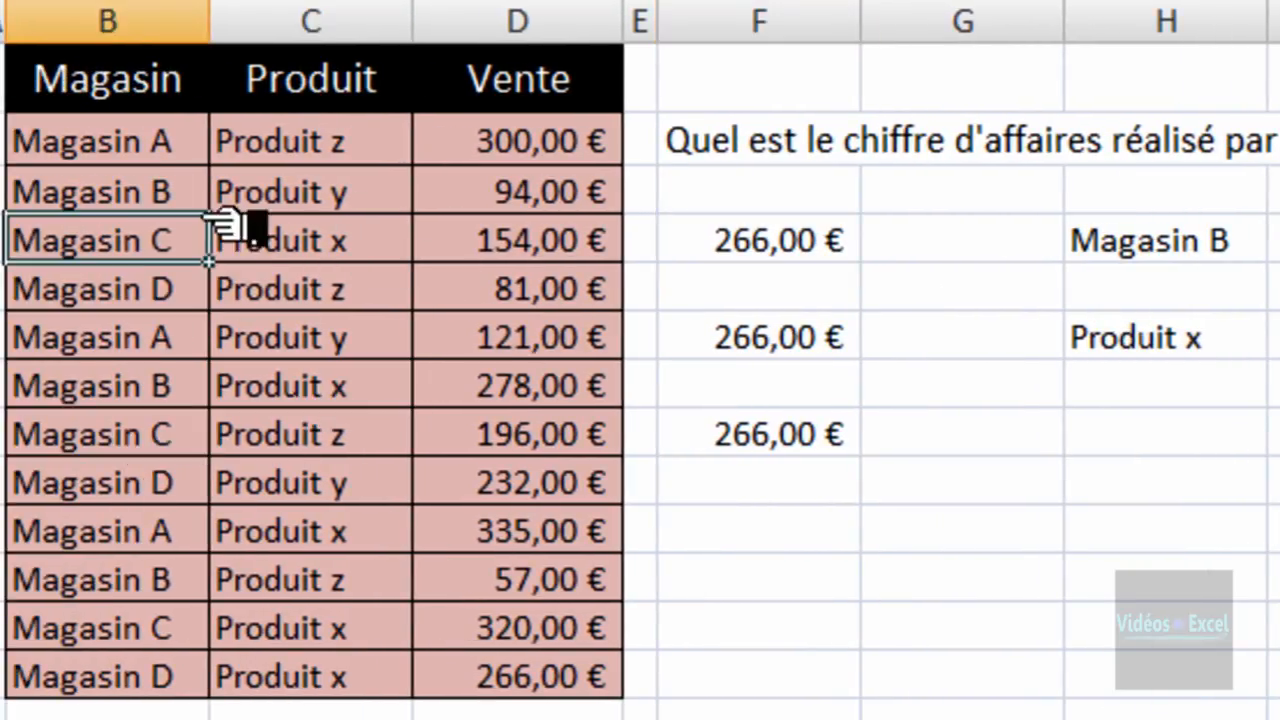
pyautogui.click(1155, 241)
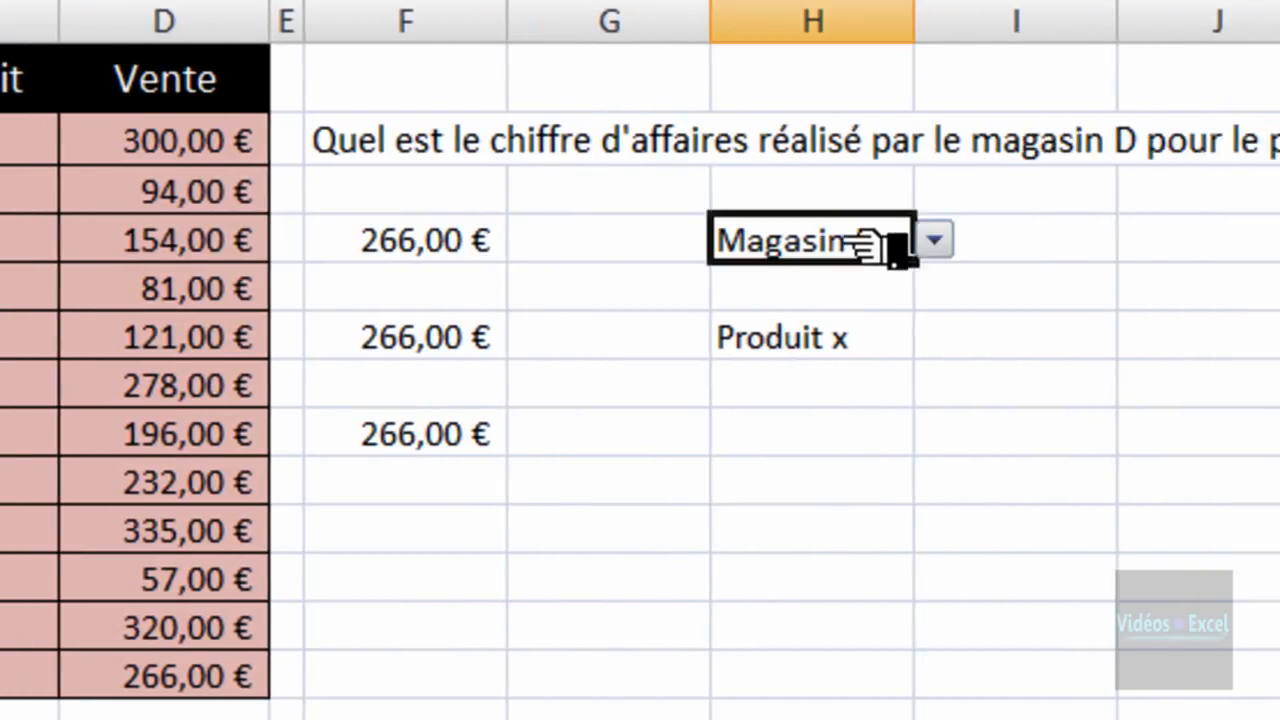
# Replace the B5 and C4 criteria in the F4 SOMME formula with H4 and H6, and validate it as an array formula
pyautogui.click(451, 250)
pyautogui.press('F2')
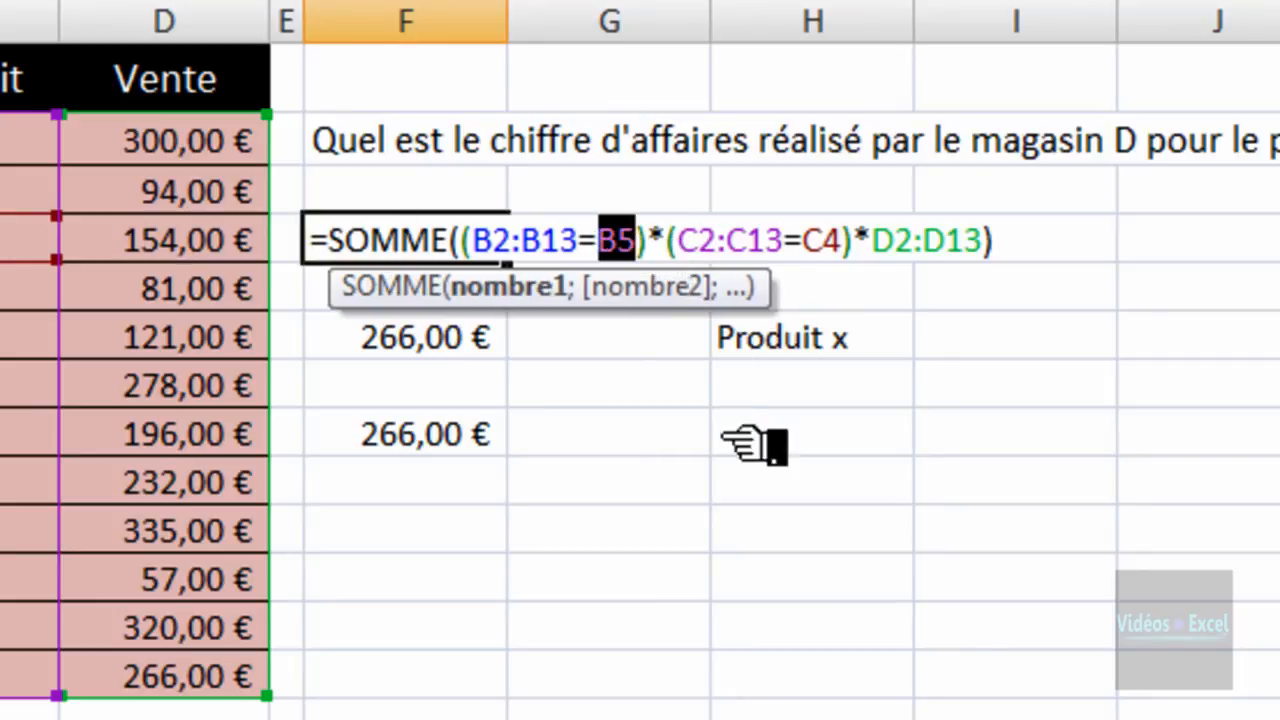
pyautogui.click(850, 345)
pyautogui.press('Up')
pyautogui.press('Up')
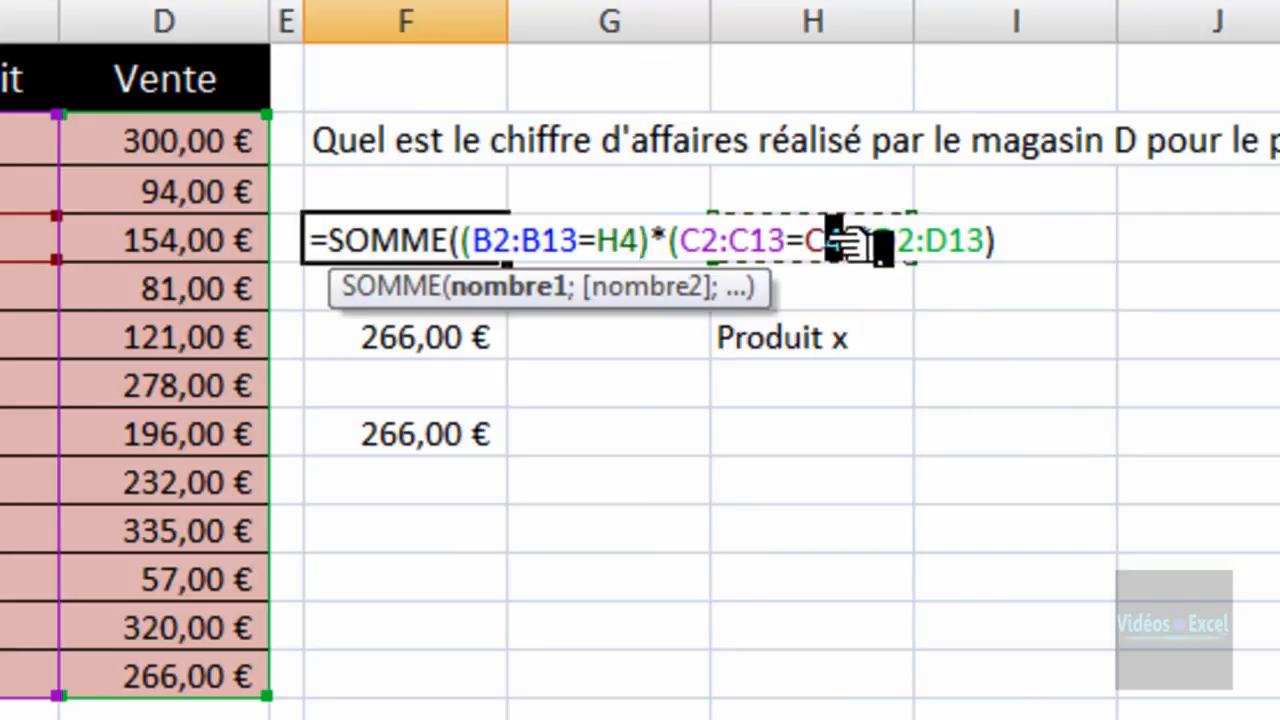
pyautogui.click(843, 343)
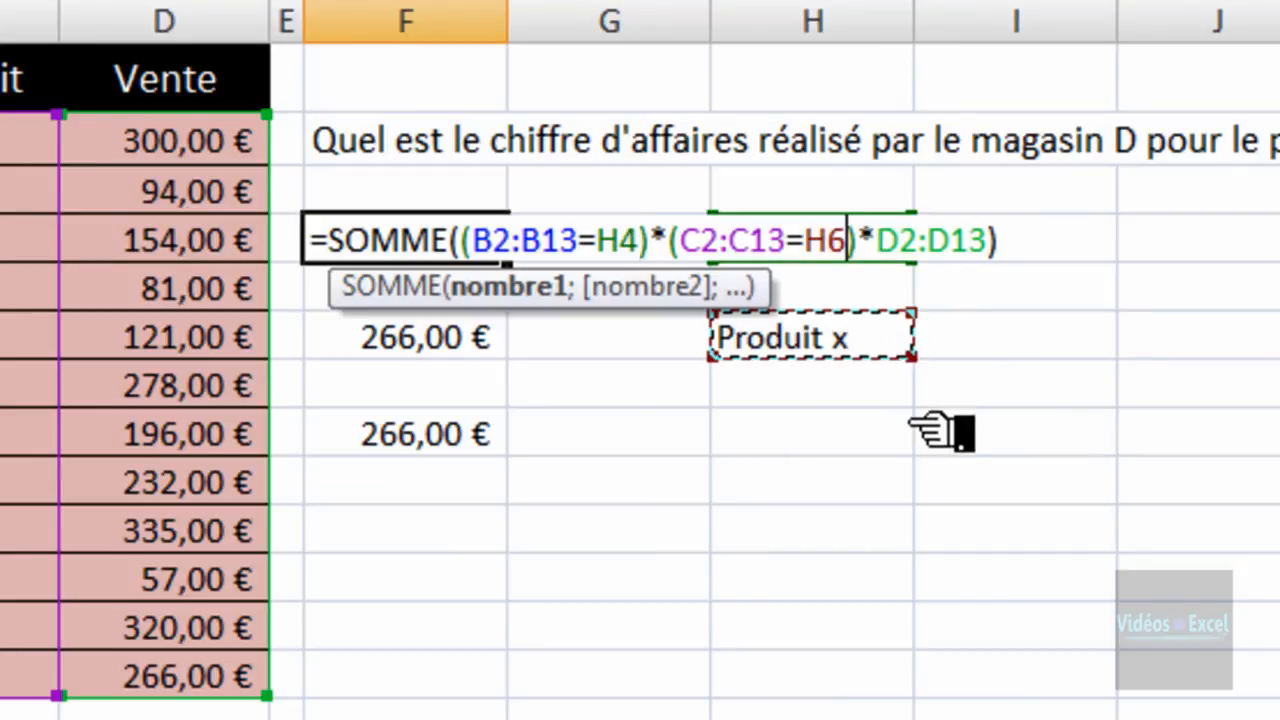
pyautogui.hotkey('ctrl', 'shift', 'Return')
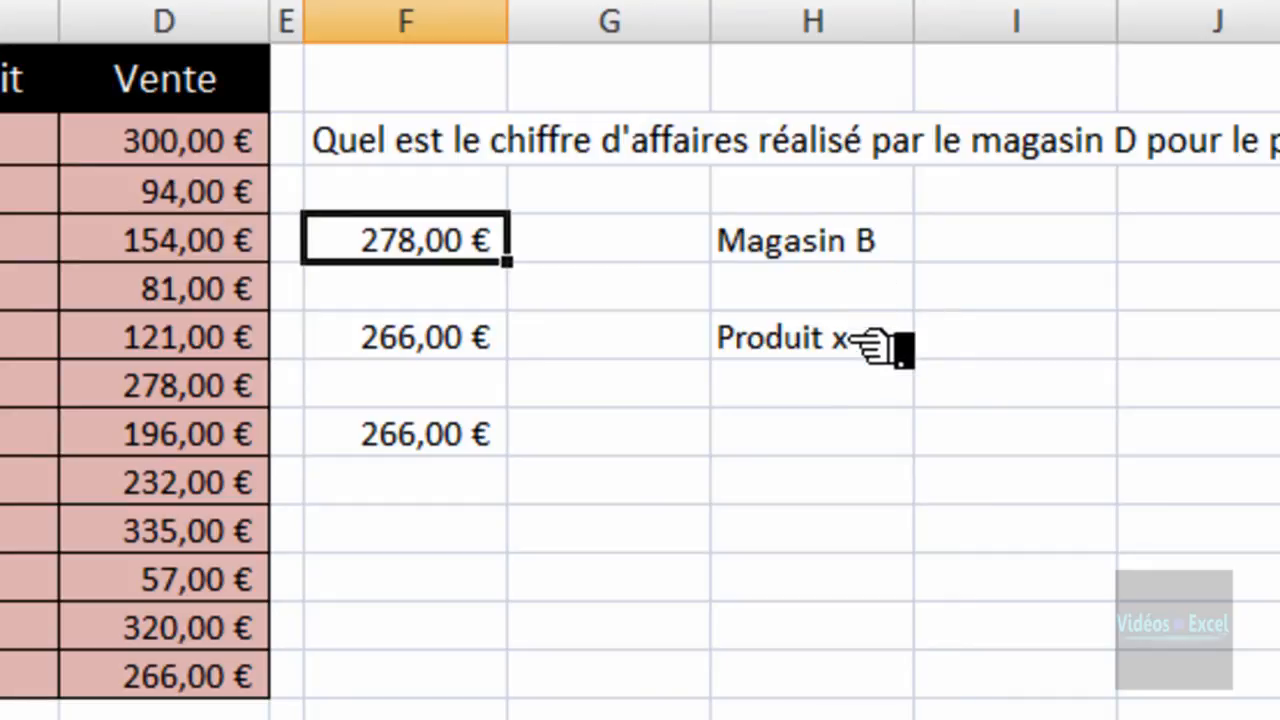
# Replace the B5 and C4 criteria in the F6 SOMMEPROD formula with references to H4 and H6
pyautogui.doubleClick(455, 345)
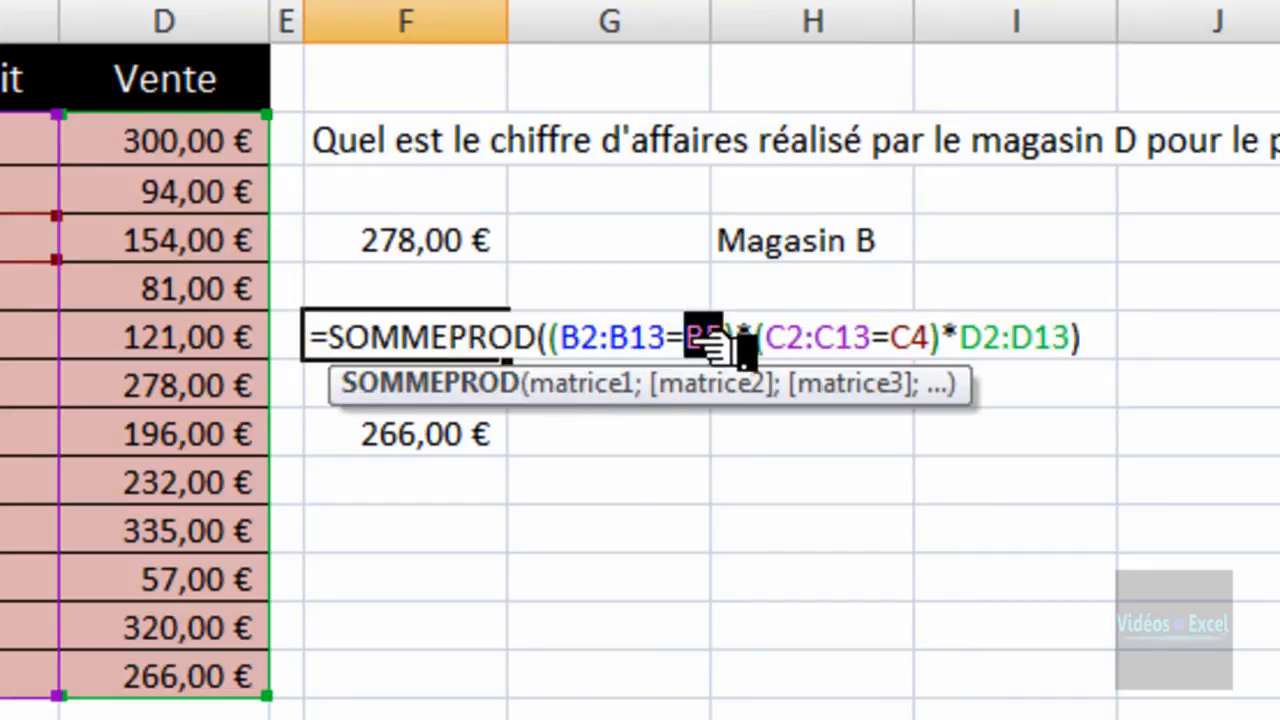
pyautogui.click(857, 255)
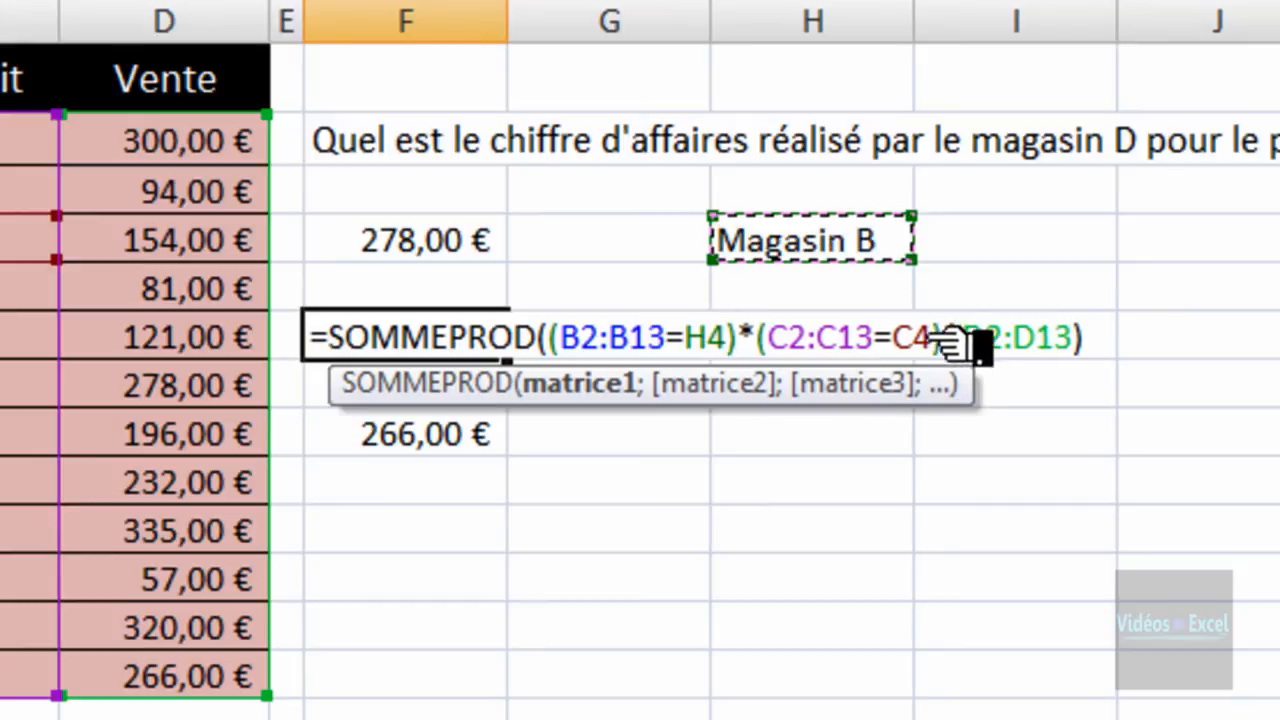
pyautogui.doubleClick(910, 338)
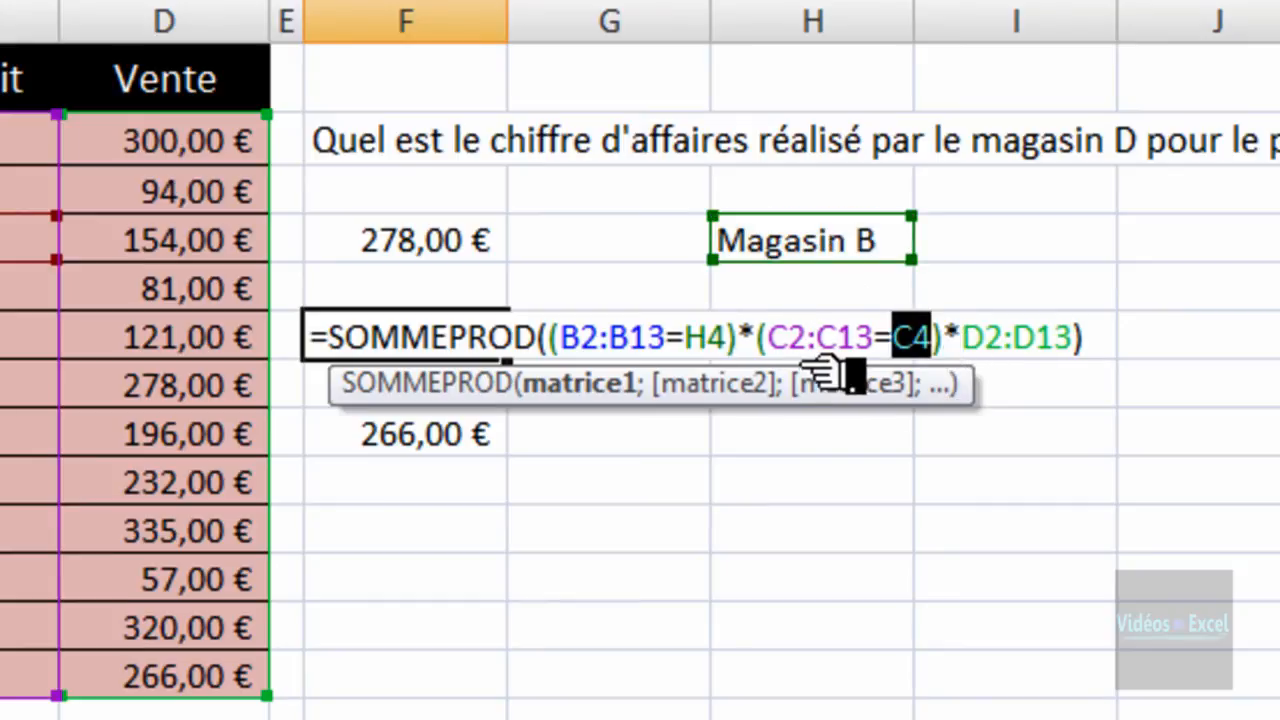
pyautogui.click(850, 296)
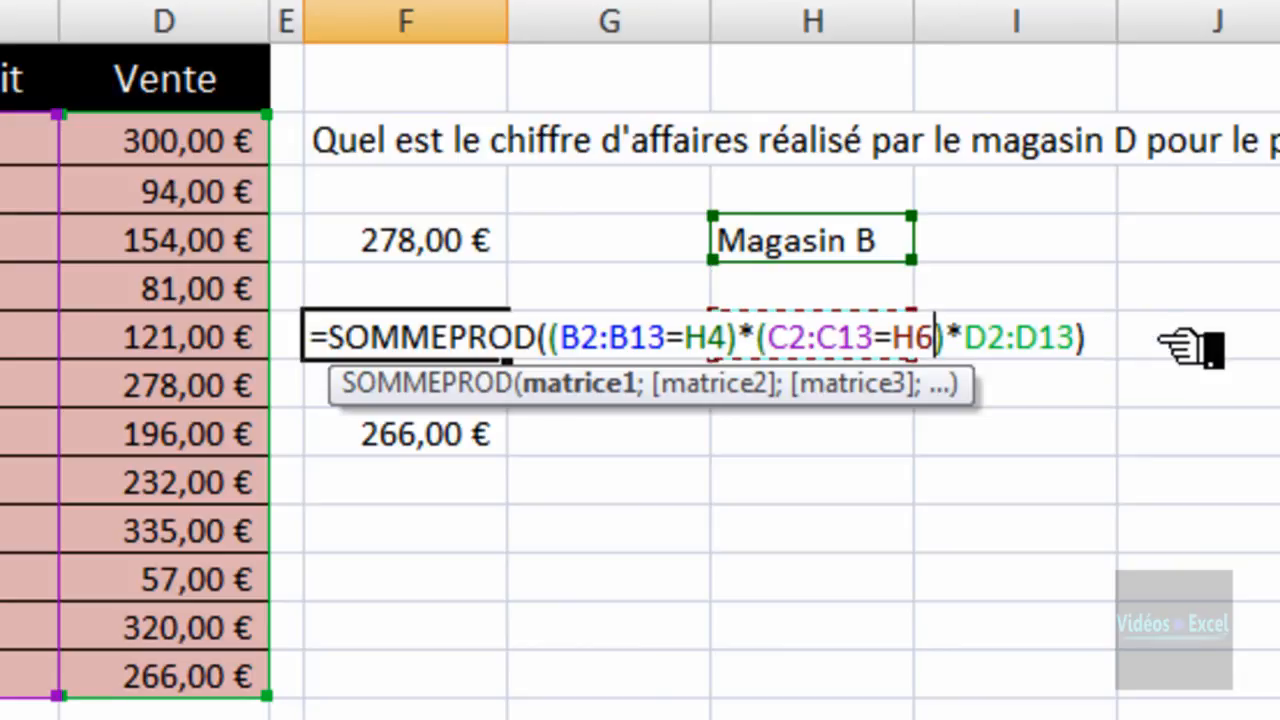
pyautogui.press('Return')
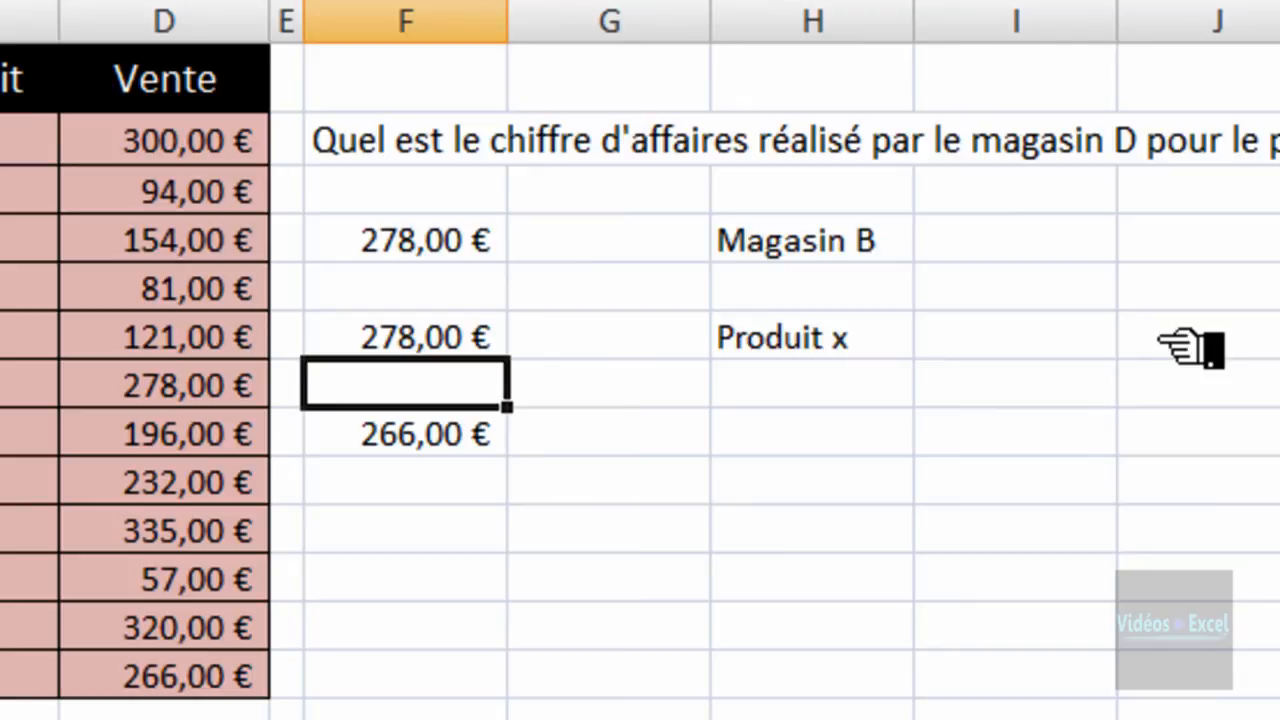
pyautogui.click(463, 255)
pyautogui.click(443, 345)
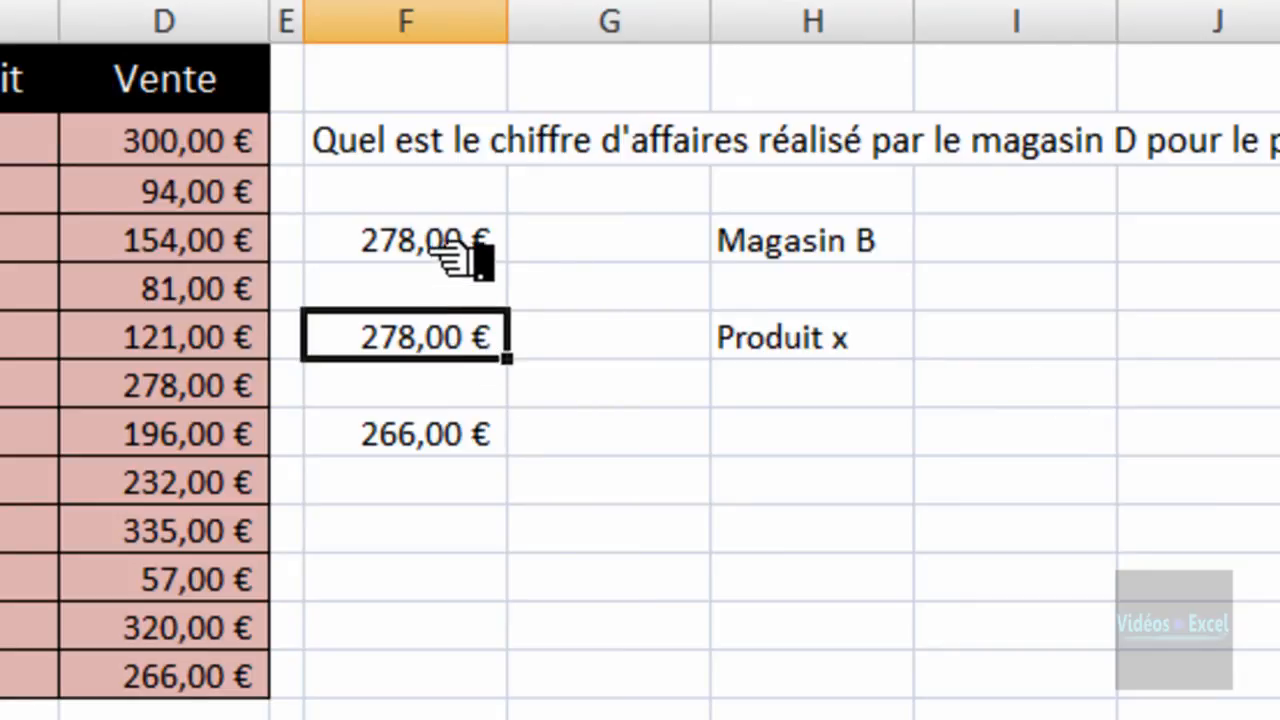
# Replace B5 and C4 in the F8 nested SI formula with H4 and H6, and validate it as an array formula
pyautogui.doubleClick(457, 434)
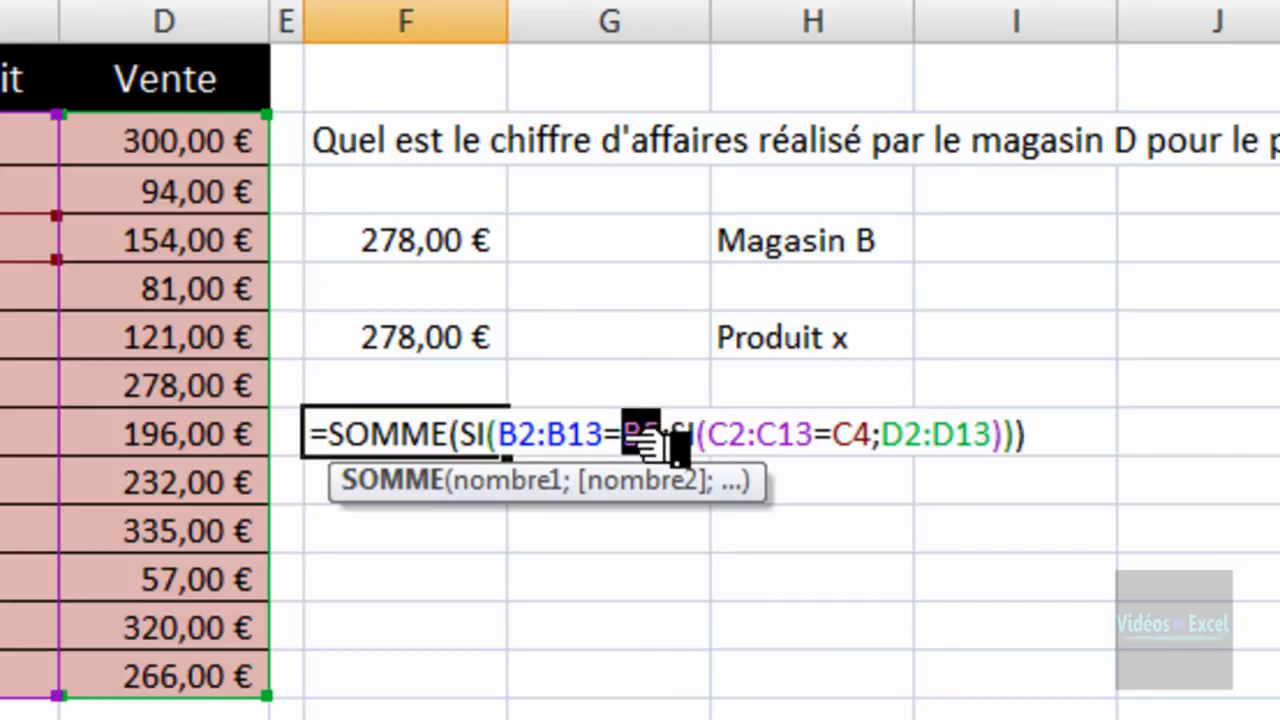
pyautogui.click(862, 248)
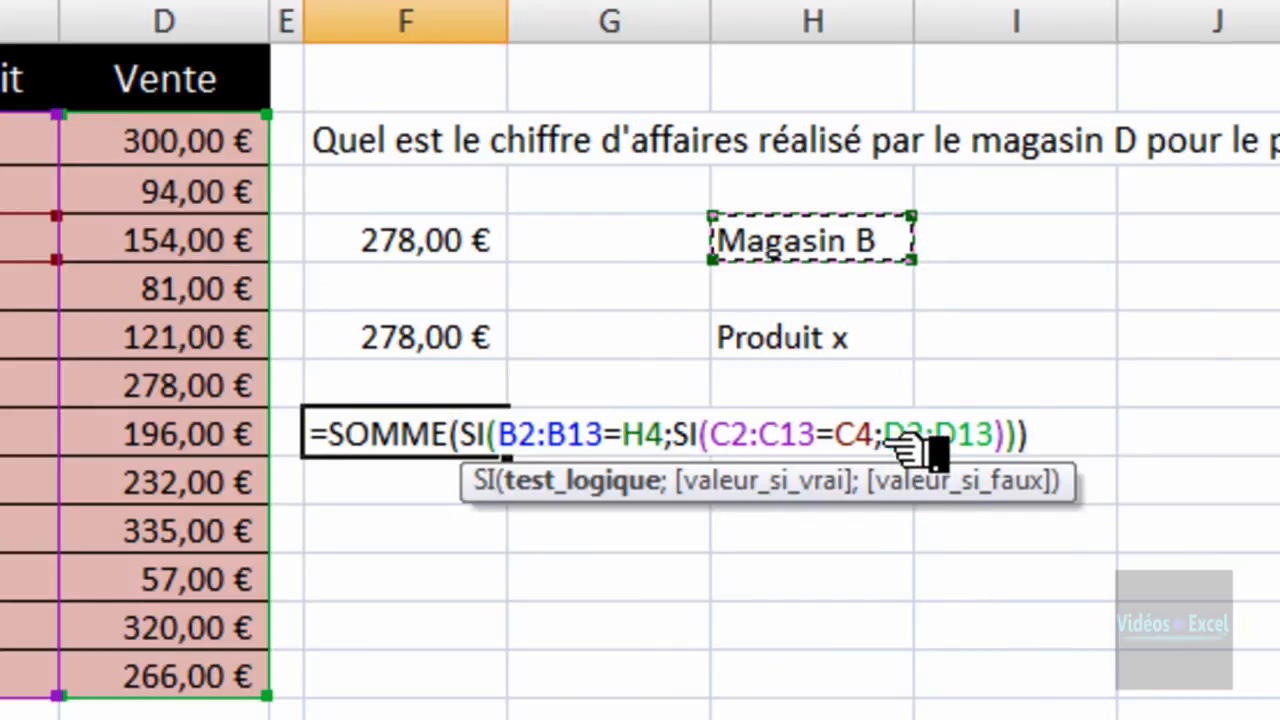
pyautogui.doubleClick(850, 434)
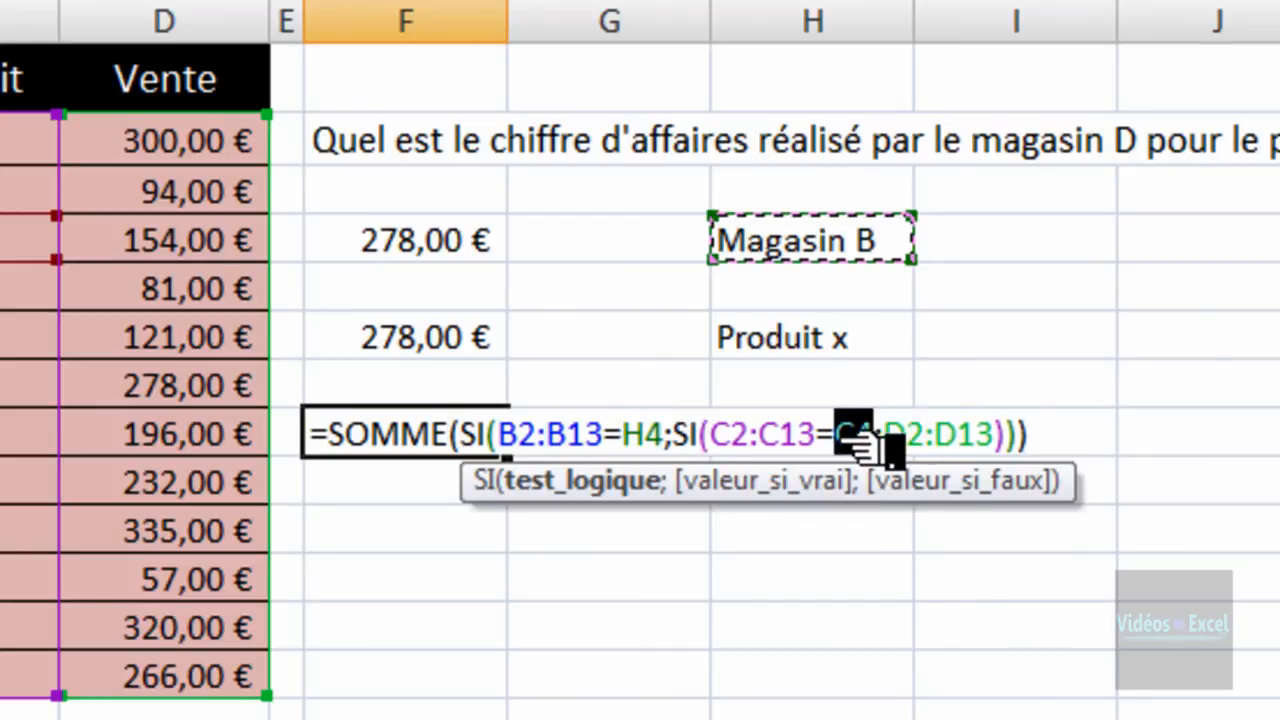
pyautogui.click(852, 345)
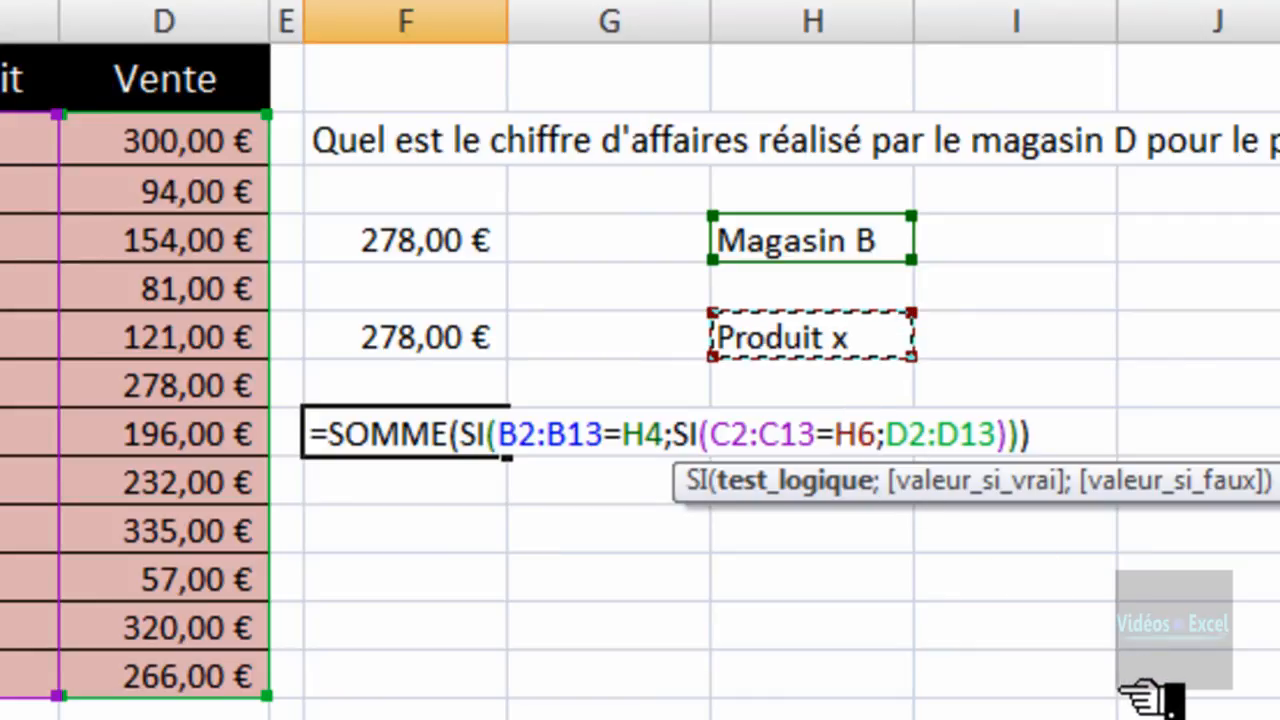
pyautogui.hotkey('ctrl', 'shift', 'Return')
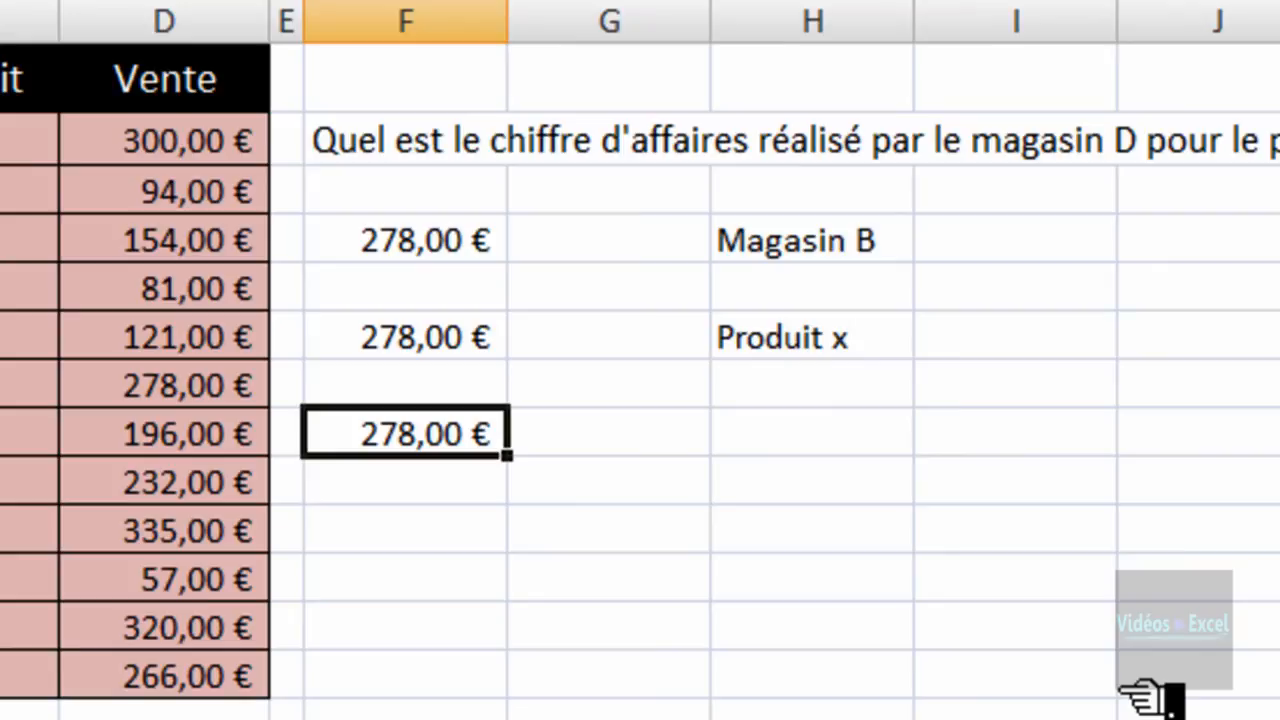
pyautogui.click(415, 249)
pyautogui.click(443, 350)
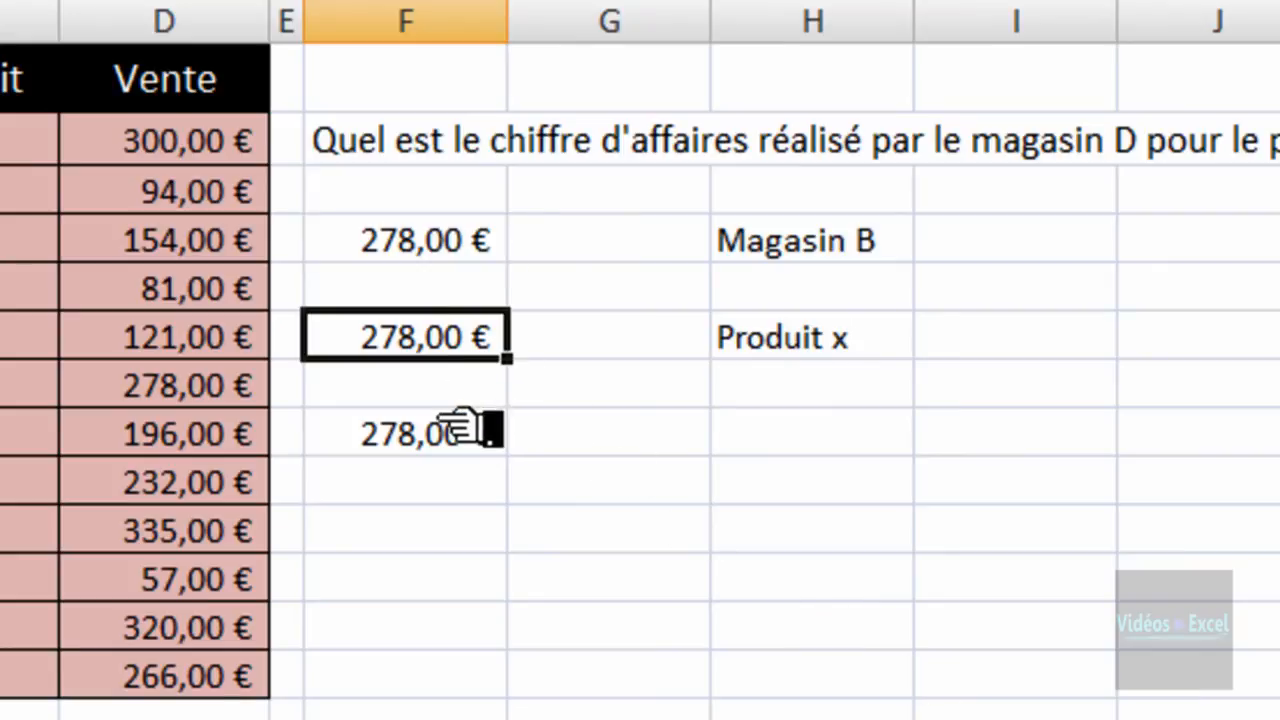
pyautogui.click(462, 425)
# Test the formulas by choosing Magasin A from the list in H4 and Produit y from the list in H6
pyautogui.click(855, 250)
pyautogui.click(932, 243)
pyautogui.click(912, 280)
pyautogui.click(885, 345)
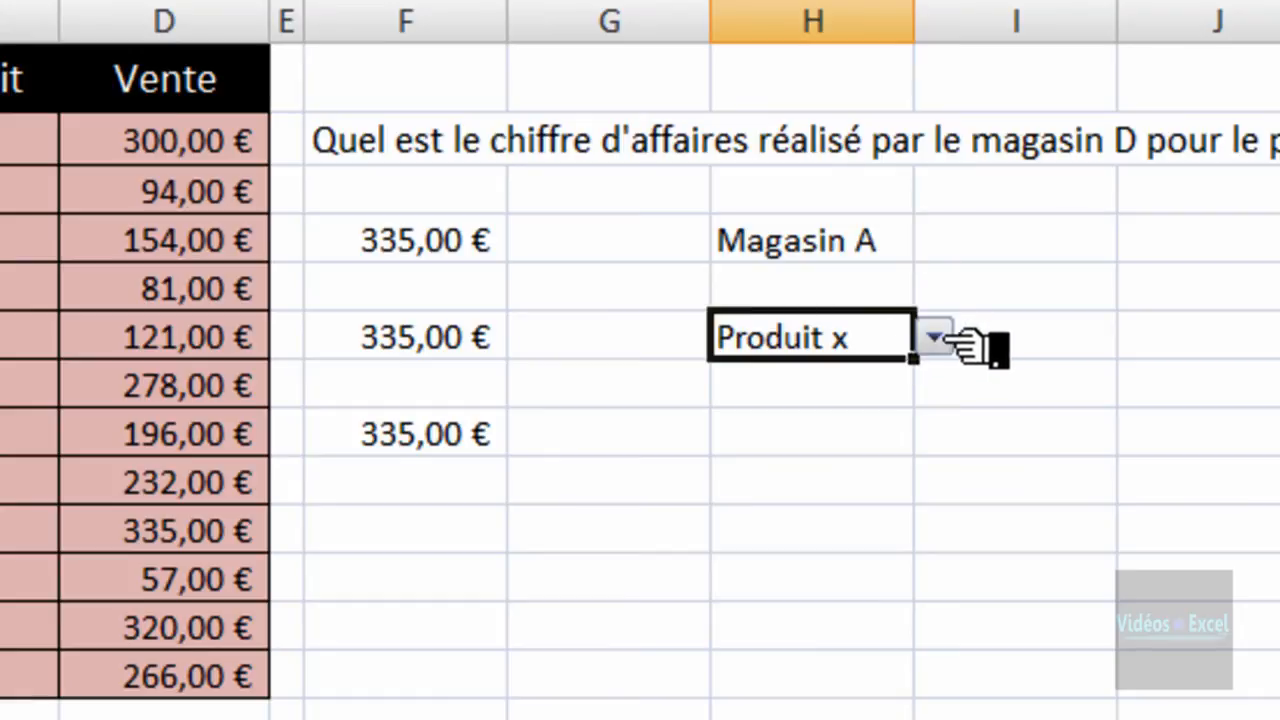
pyautogui.click(934, 340)
pyautogui.click(903, 436)
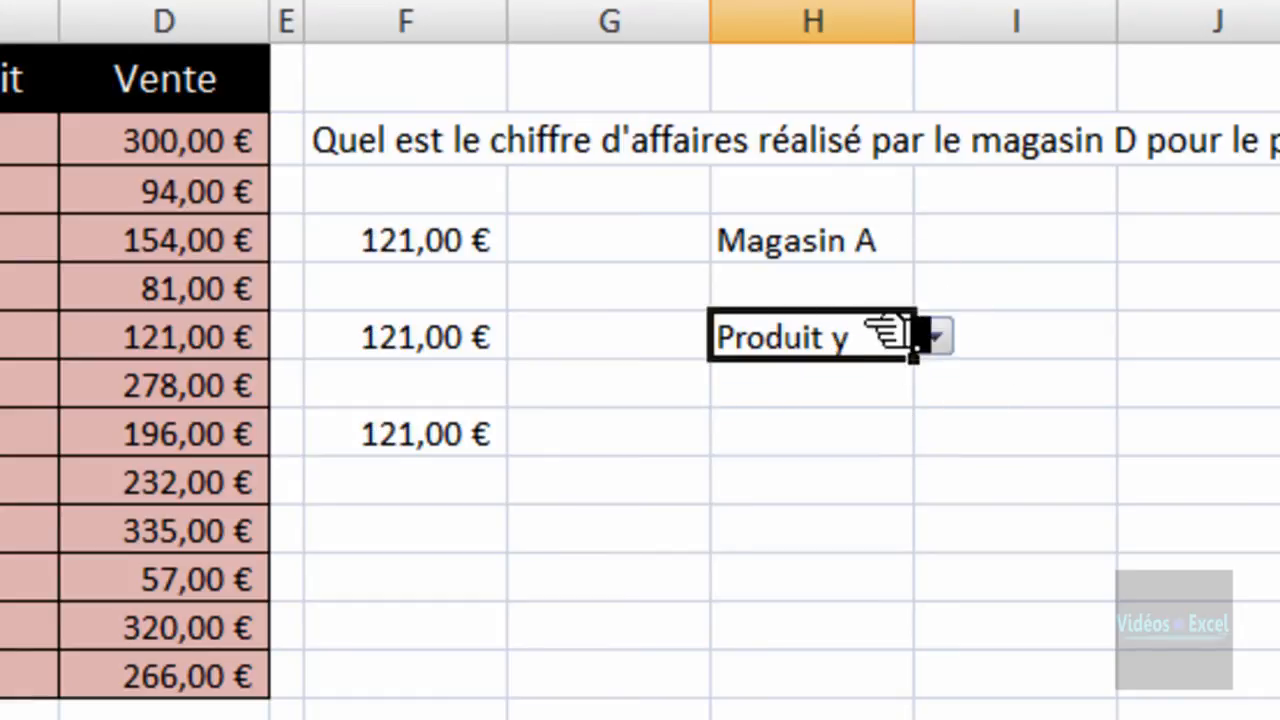
# Set the product criterion in H6 to Produit x and the store criterion in H4 to Magasin B
pyautogui.click(934, 340)
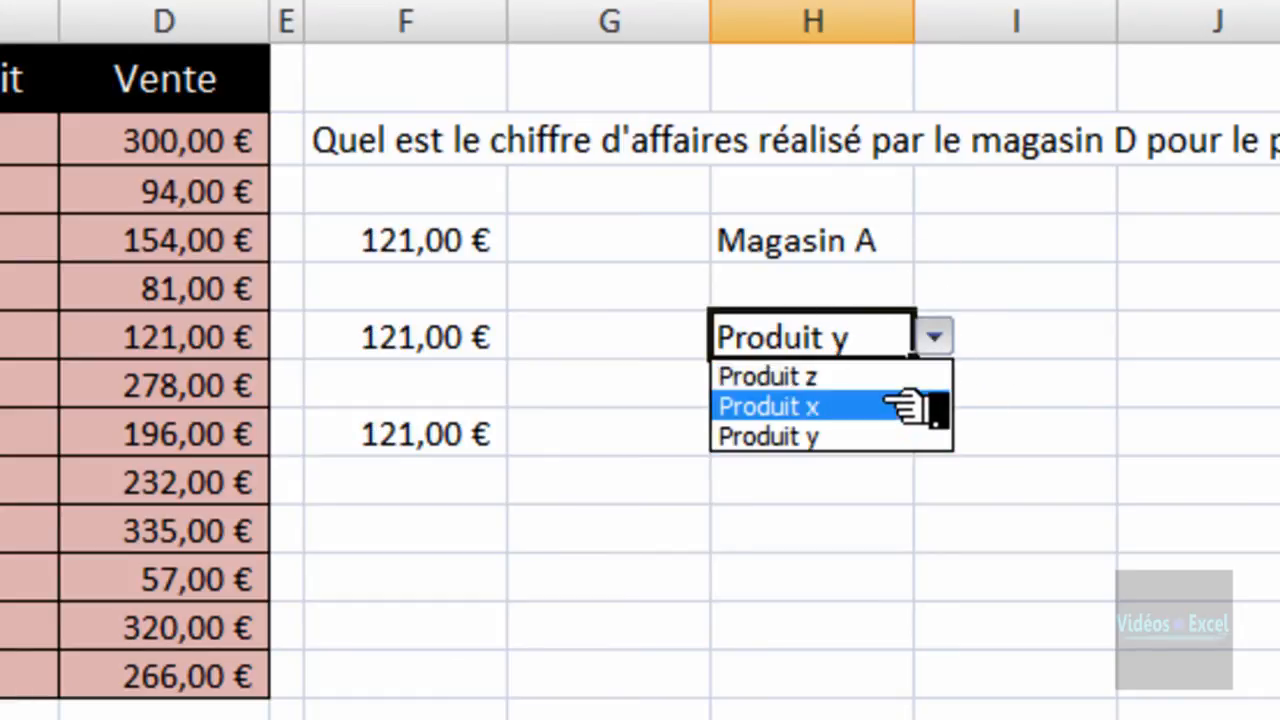
pyautogui.click(905, 406)
pyautogui.click(905, 250)
pyautogui.click(934, 243)
pyautogui.click(930, 309)
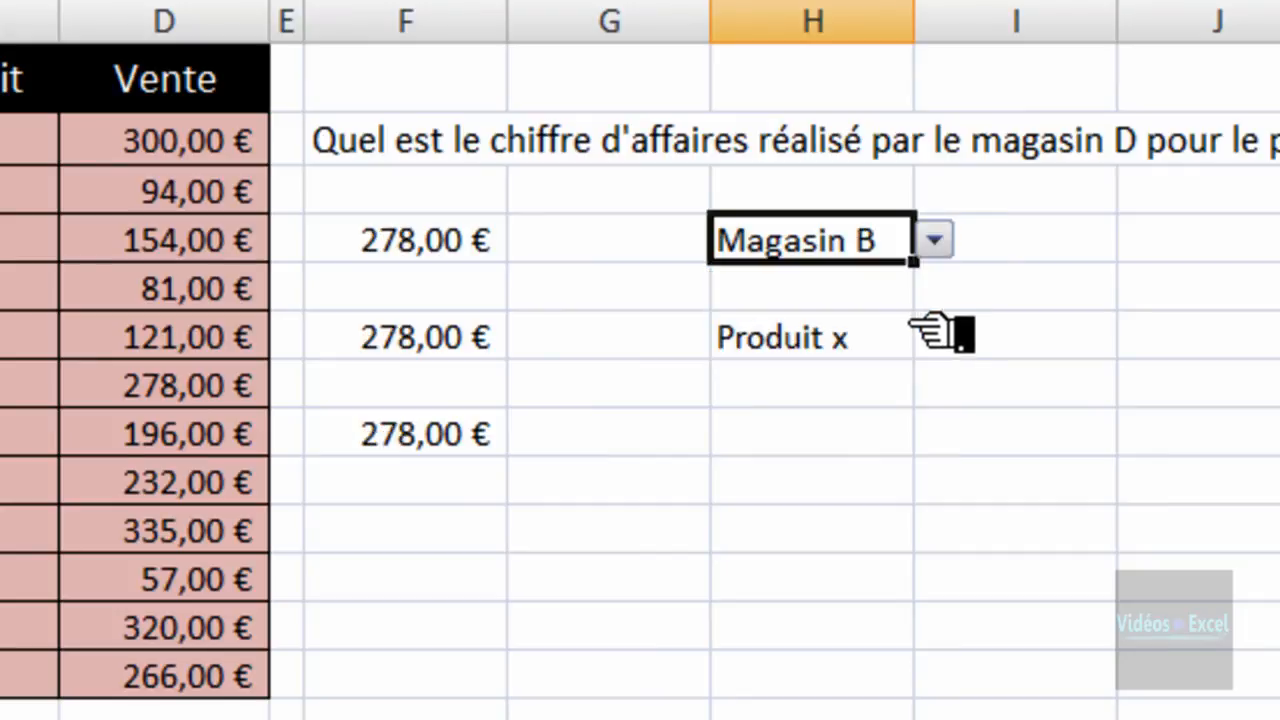
# Examine the ranges and criteria of the F4 formula against the store entries in the Magasin column
pyautogui.doubleClick(466, 243)
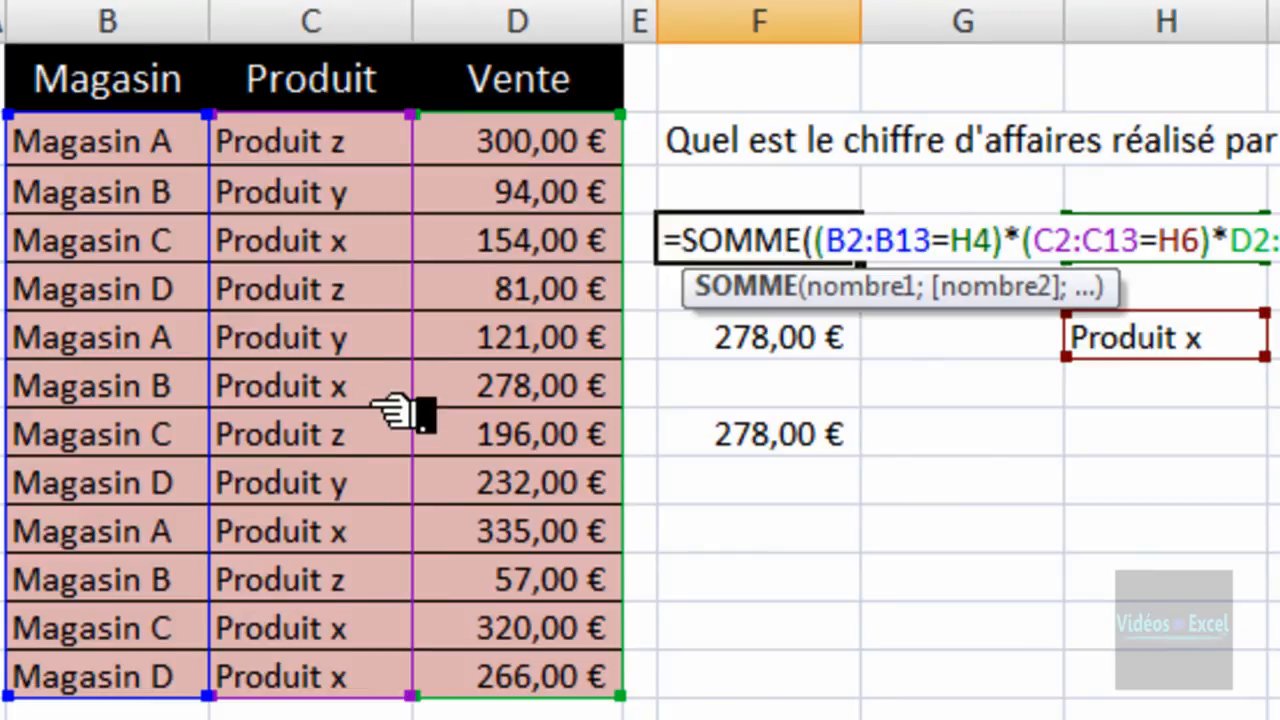
pyautogui.press('Escape')
pyautogui.click(112, 385)
pyautogui.click(180, 540)
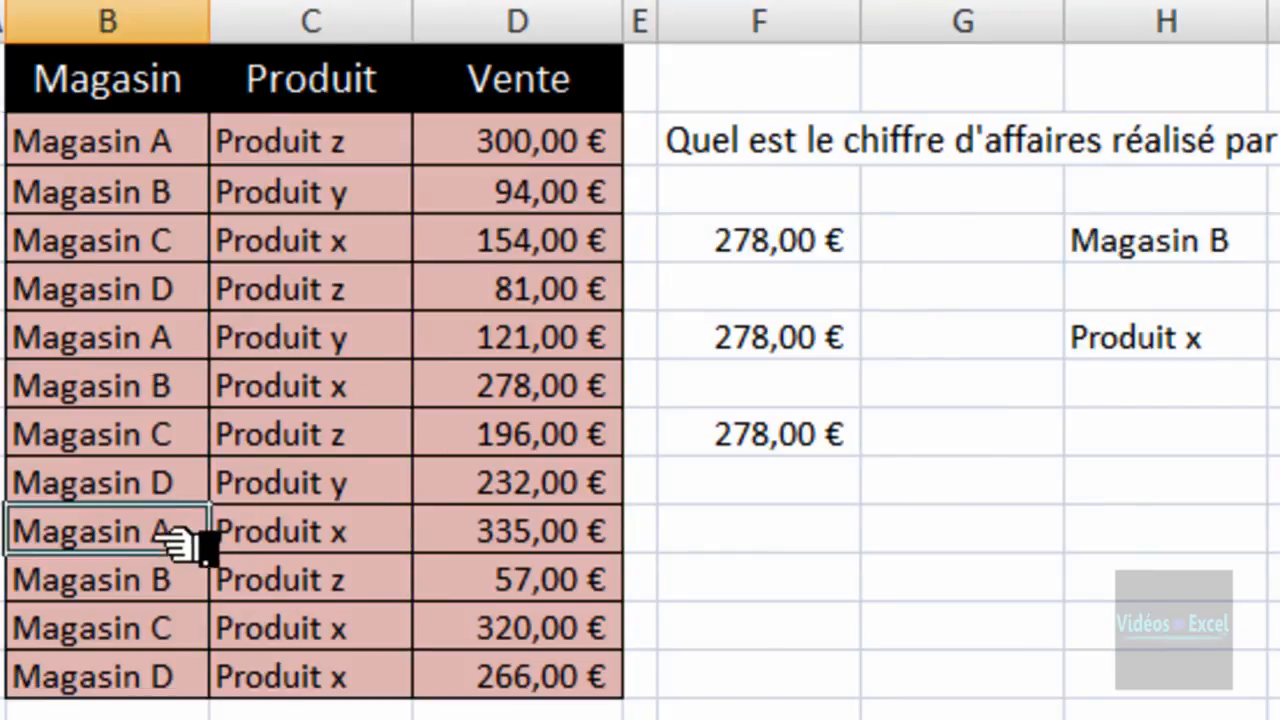
pyautogui.click(170, 335)
pyautogui.click(845, 340)
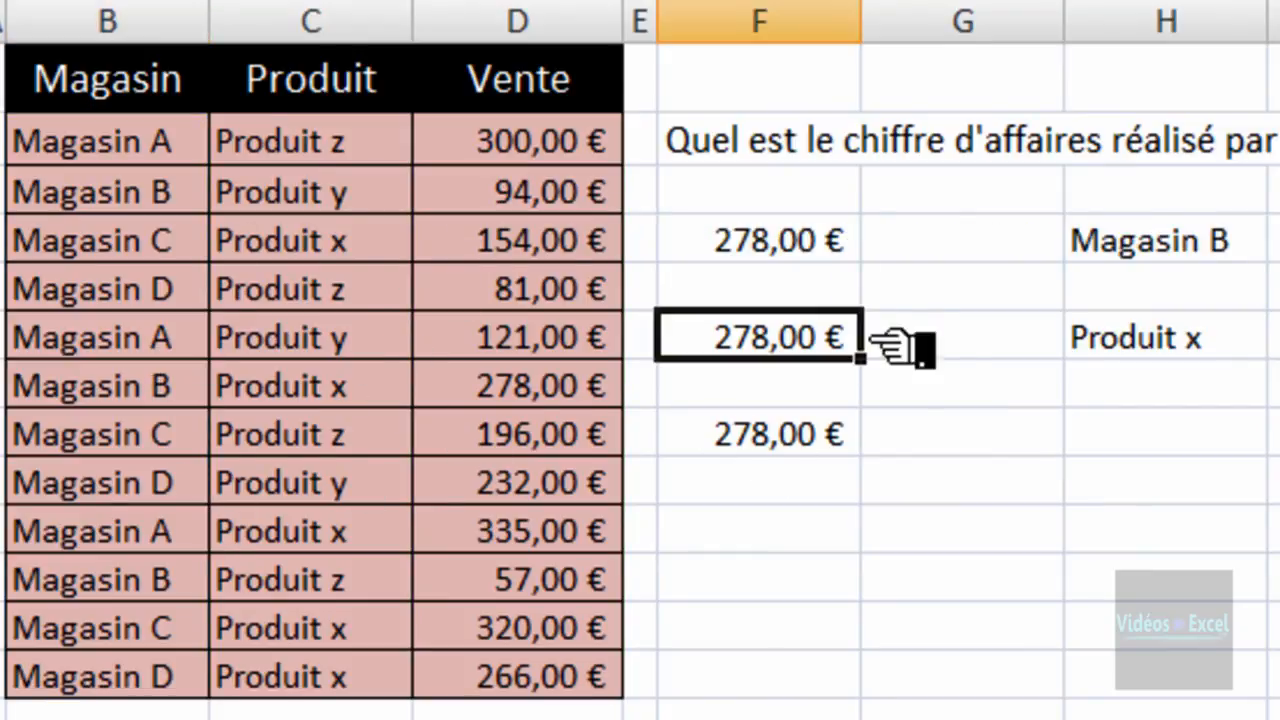
pyautogui.click(945, 337)
pyautogui.click(955, 285)
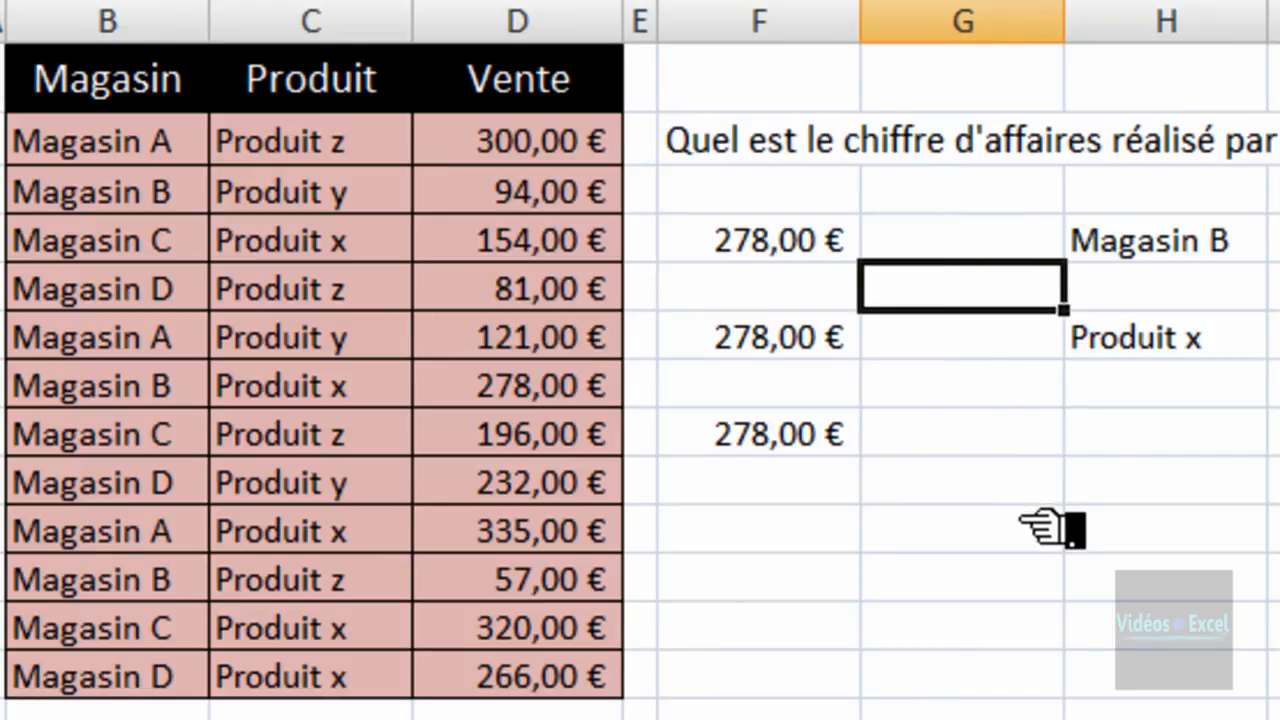
# Compare the results of the three formulas in F4, F6 and F8 for the chosen store and product
pyautogui.click(820, 250)
pyautogui.click(815, 345)
pyautogui.click(822, 436)
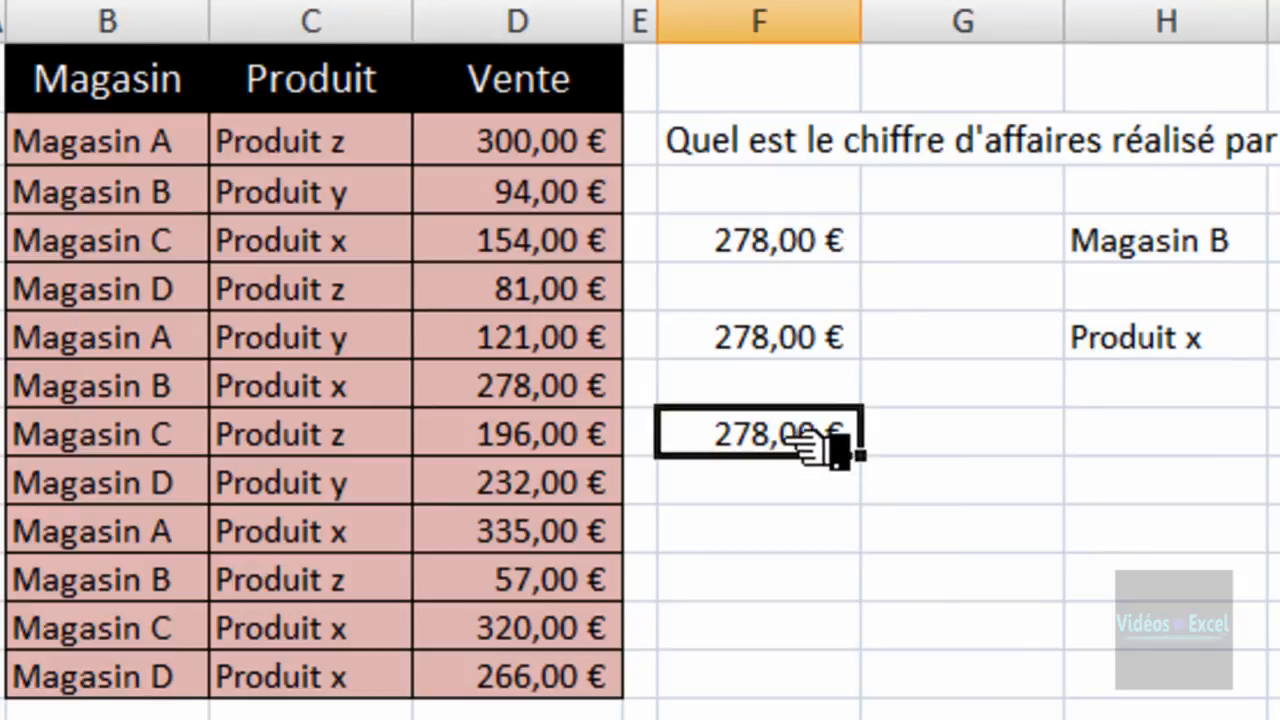
pyautogui.click(810, 333)
pyautogui.click(960, 342)
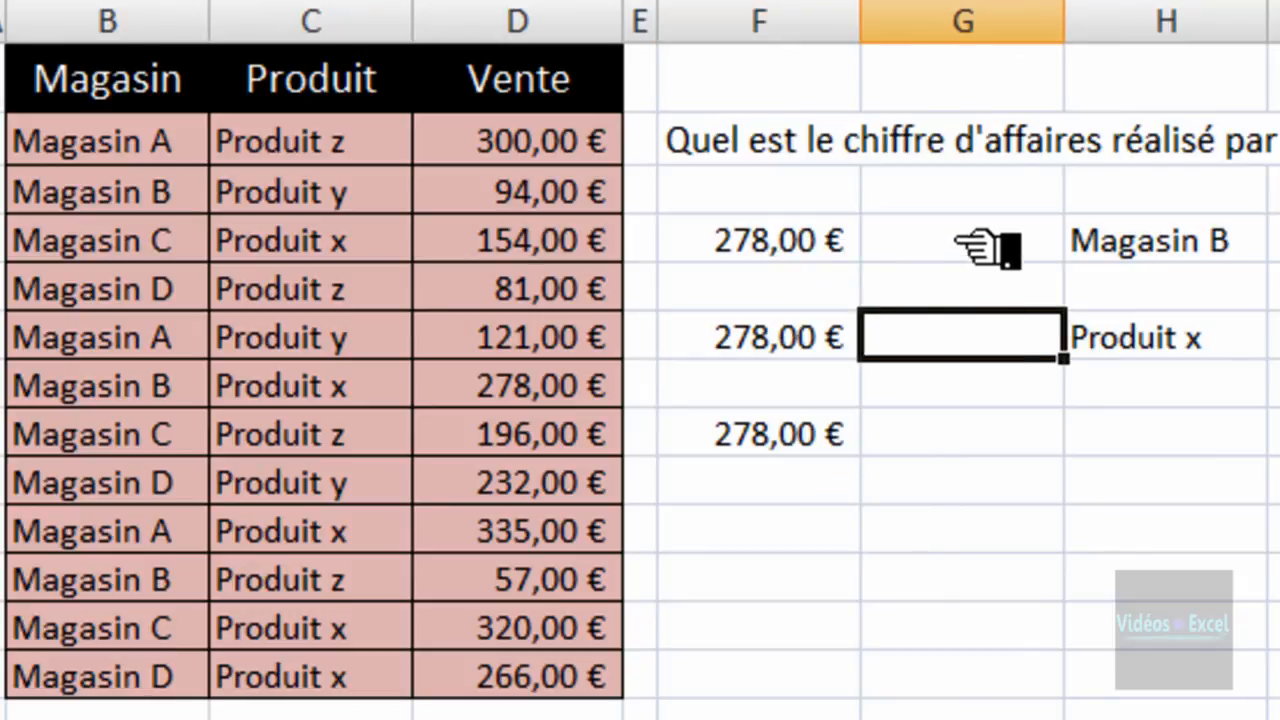
pyautogui.click(986, 251)
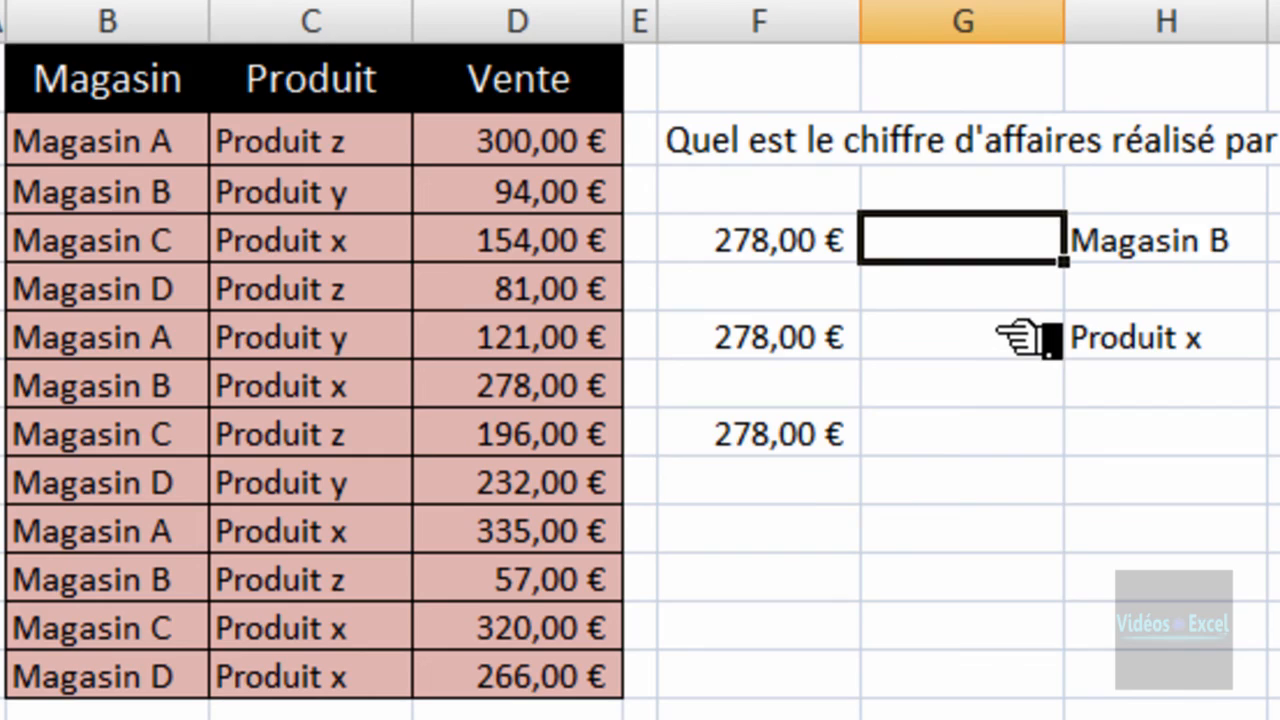